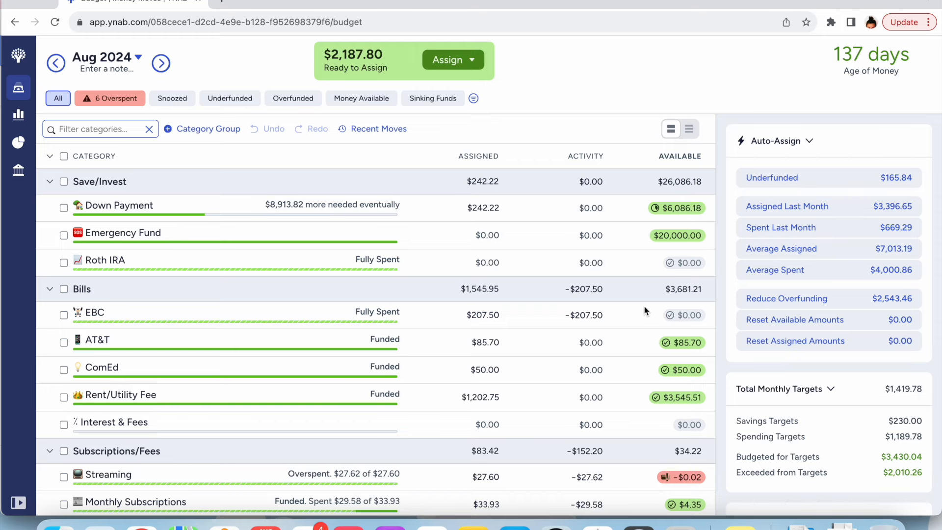
Assign $400.01 to the Solo Trip category in the August 2024 budget and deselect the category.
{"action": "scroll", "coordinate": [645, 311], "scroll_direction": "down", "scroll_amount": 1}
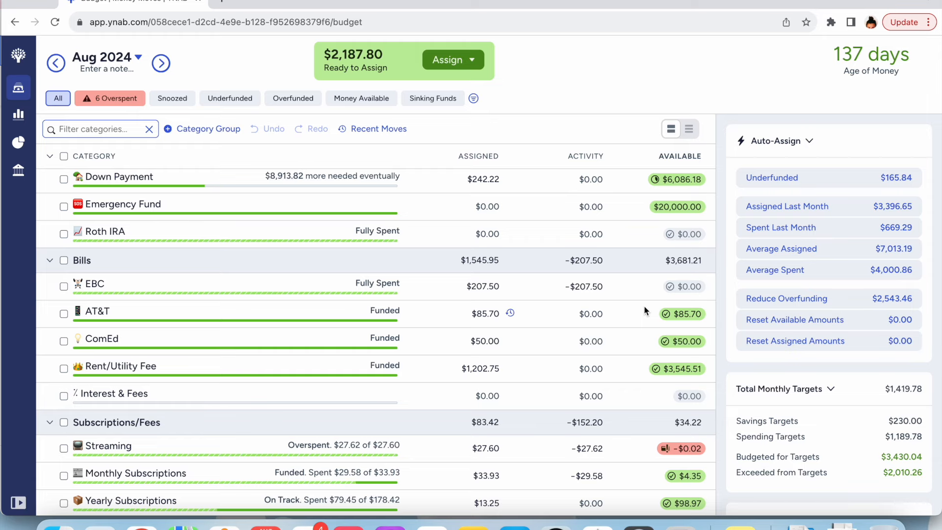
{"action": "scroll", "coordinate": [644, 309], "scroll_direction": "down", "scroll_amount": 5}
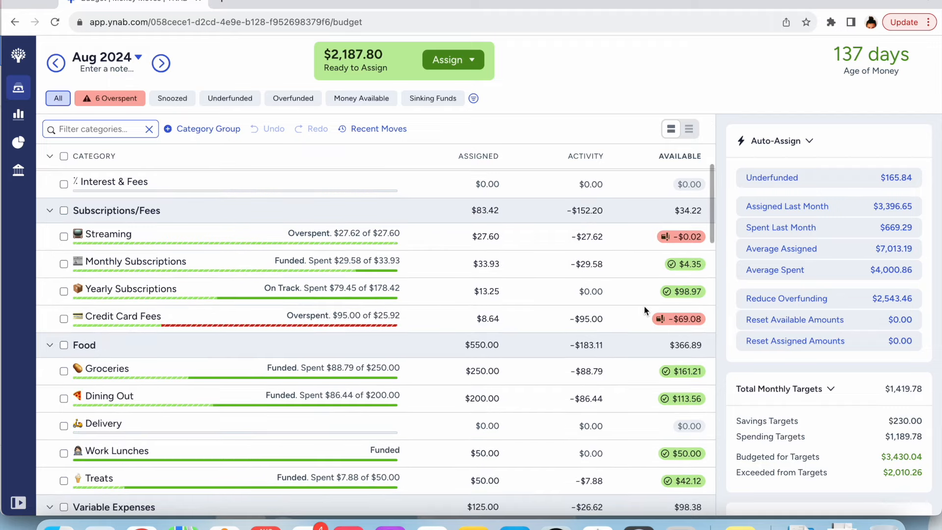
{"action": "scroll", "coordinate": [644, 306], "scroll_direction": "down", "scroll_amount": 2}
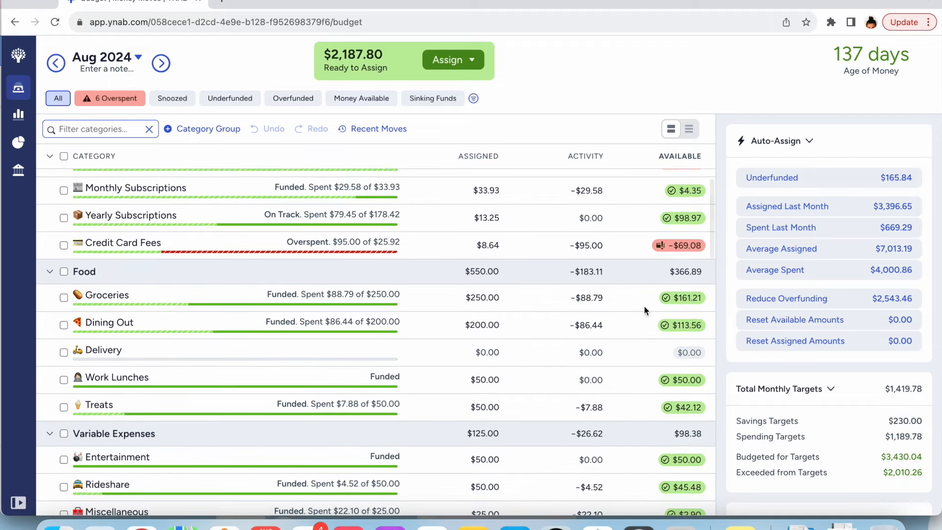
{"action": "scroll", "coordinate": [644, 306], "scroll_direction": "down", "scroll_amount": 1}
{"action": "scroll", "coordinate": [644, 306], "scroll_direction": "down", "scroll_amount": 4}
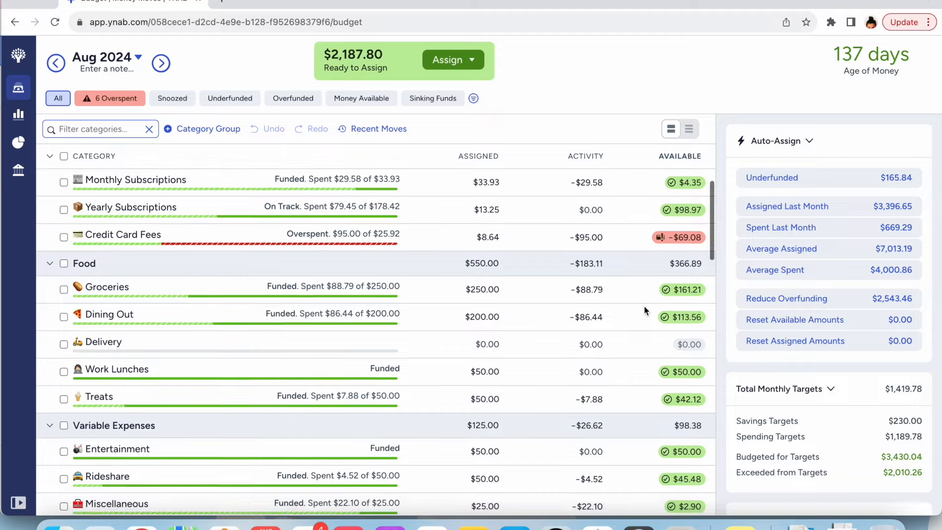
{"action": "scroll", "coordinate": [644, 311], "scroll_direction": "down", "scroll_amount": 4}
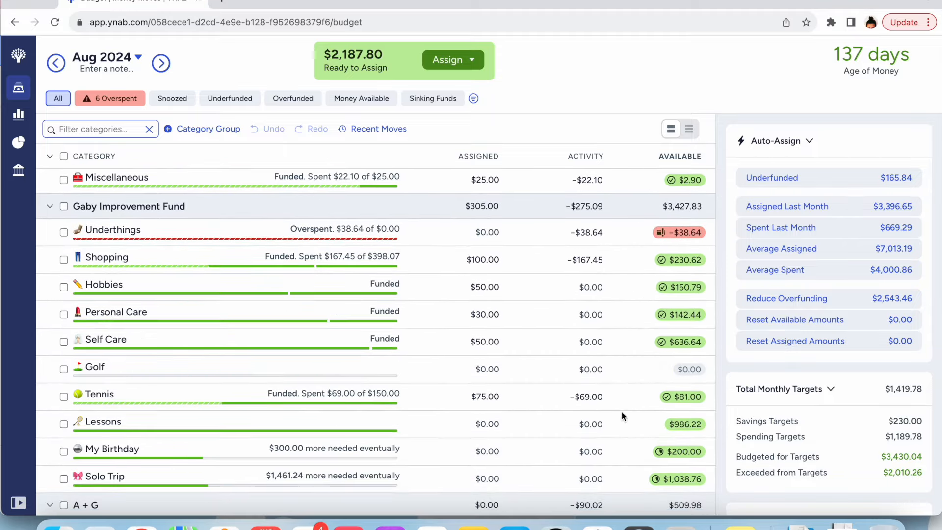
{"action": "left_click", "coordinate": [494, 480]}
{"action": "type", "text": "400"}
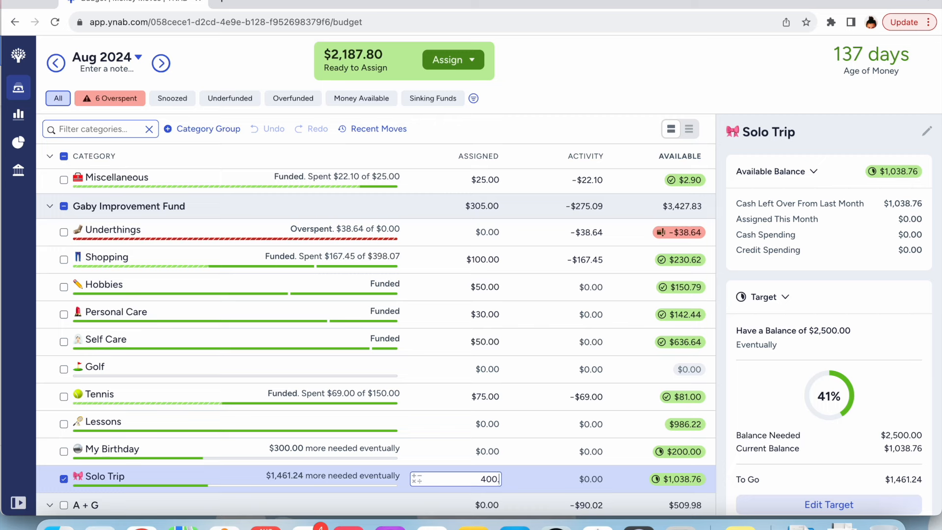
{"action": "type", "text": ".01"}
{"action": "key", "text": "Return"}
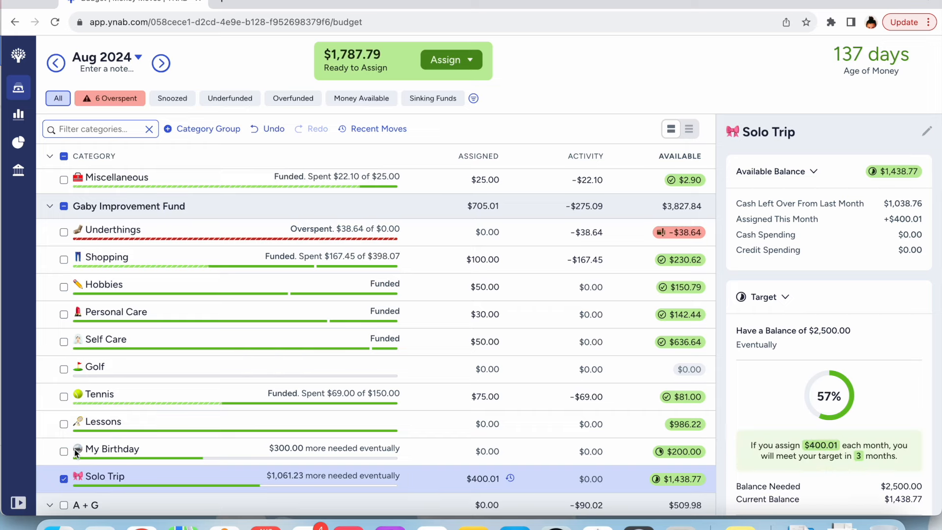
{"action": "left_click", "coordinate": [64, 478]}
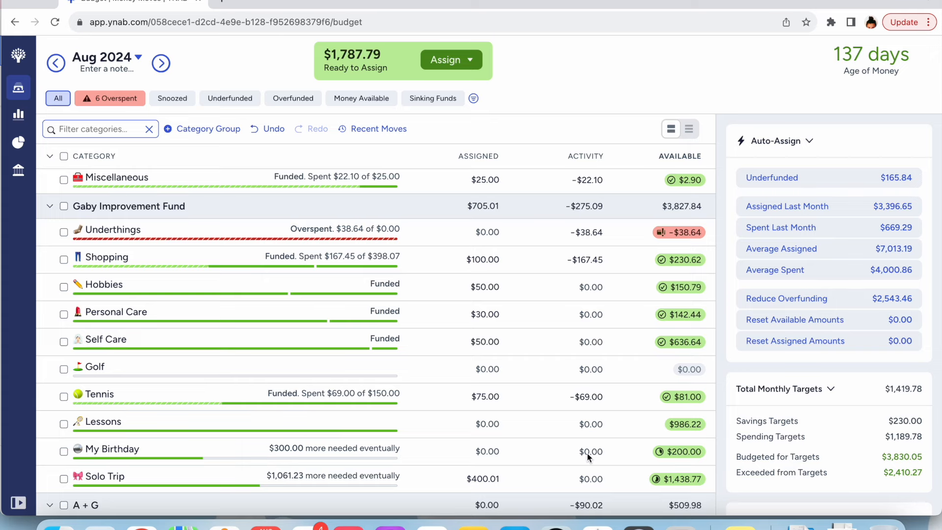
Examine only the overspent categories for August 2024, and return to the full category list.
{"action": "scroll", "coordinate": [576, 321], "scroll_direction": "up", "scroll_amount": 12}
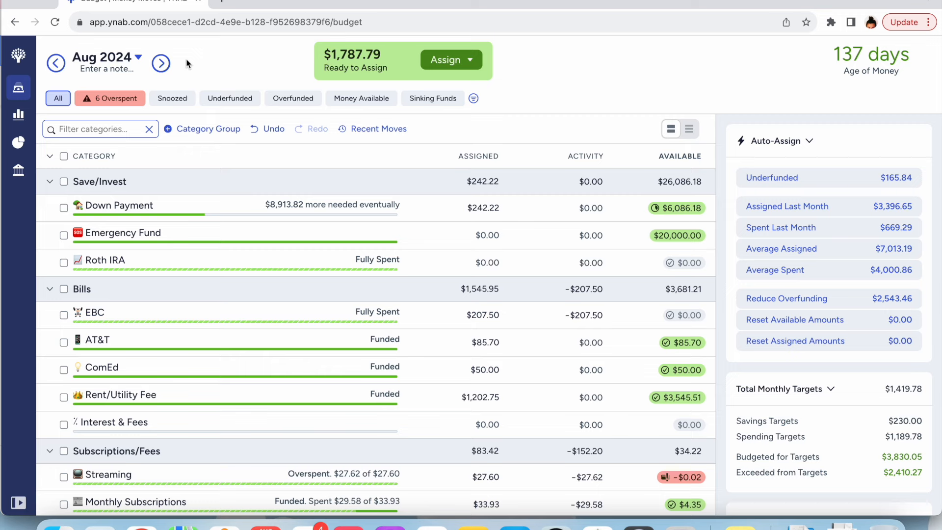
{"action": "left_click", "coordinate": [125, 99]}
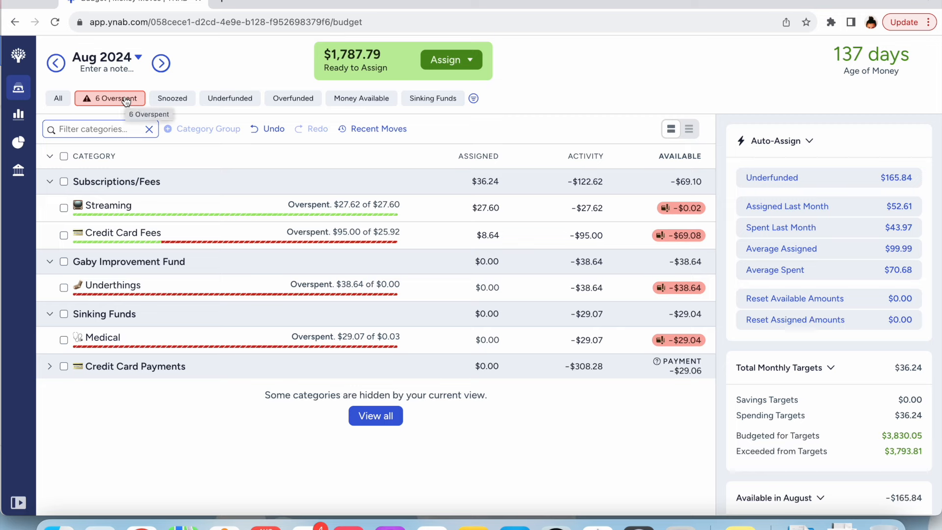
{"action": "left_click", "coordinate": [58, 98]}
Open the September 2024 budget and add $103.75 to the amount assigned to EBC.
{"action": "left_click", "coordinate": [161, 63]}
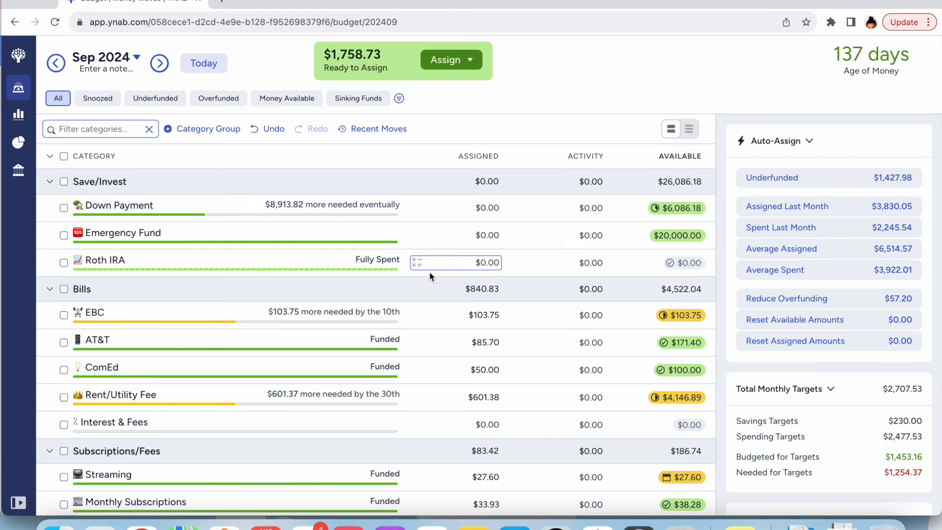
{"action": "left_click", "coordinate": [486, 316]}
{"action": "key", "text": "Right"}
{"action": "type", "text": "+"}
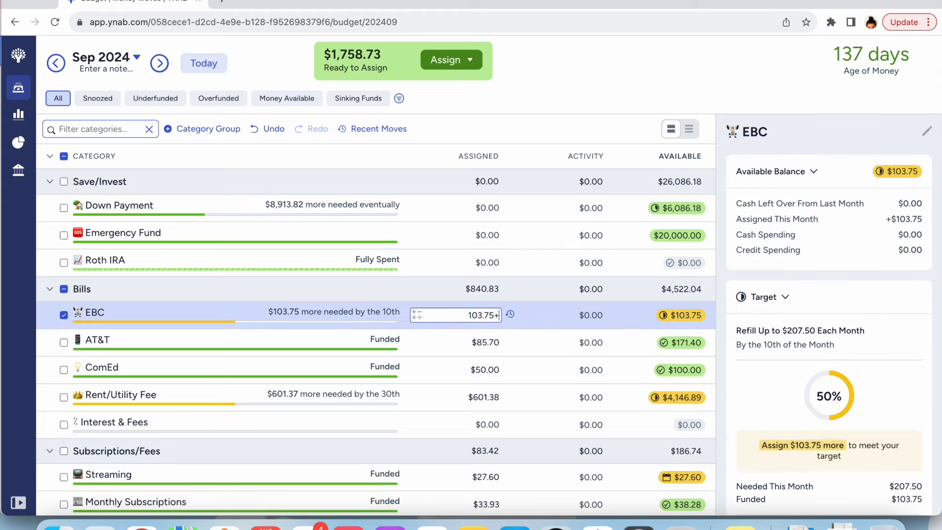
{"action": "type", "text": "103.75"}
{"action": "key", "text": "Return"}
Add $601.37 to the September amount assigned to Rent/Utility Fee.
{"action": "left_click", "coordinate": [500, 399]}
{"action": "key", "text": "Right"}
{"action": "type", "text": "+"}
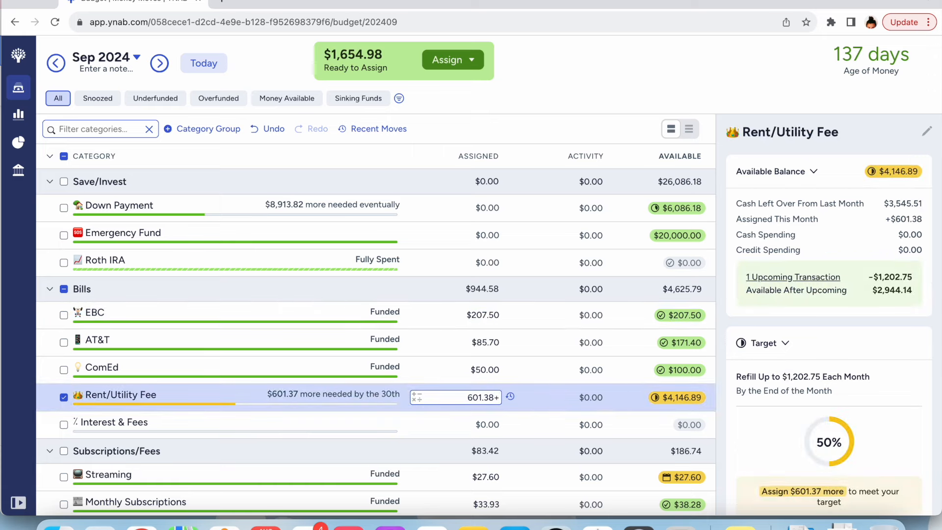
{"action": "type", "text": "601.37"}
{"action": "key", "text": "Return"}
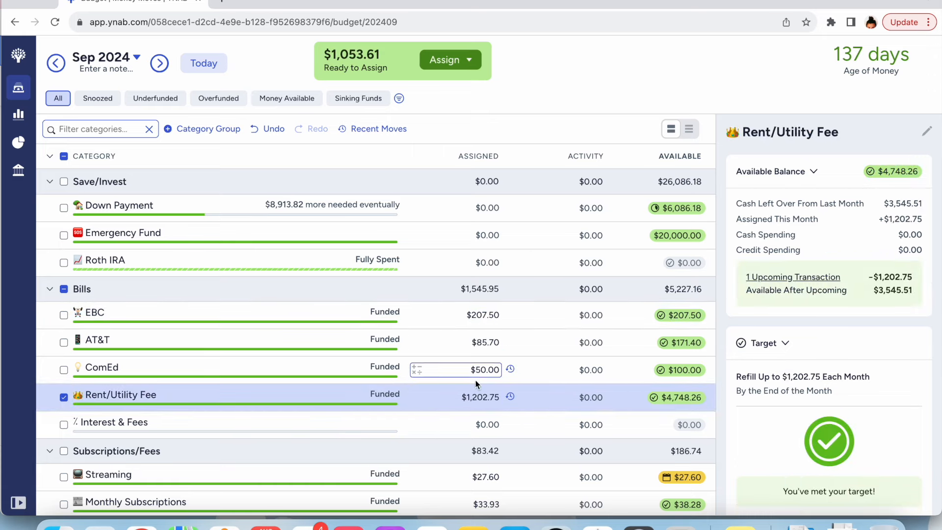
Assign $250 to Groceries and $200 to Dining Out for September.
{"action": "scroll", "coordinate": [456, 368], "scroll_direction": "down", "scroll_amount": 3}
{"action": "left_click", "coordinate": [478, 432]}
{"action": "scroll", "coordinate": [478, 432], "scroll_direction": "down", "scroll_amount": 3}
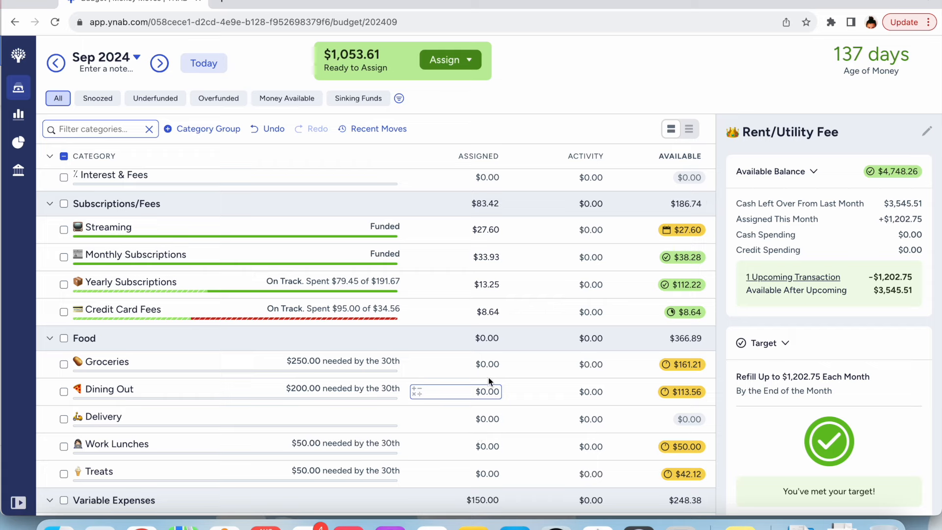
{"action": "left_click", "coordinate": [478, 364]}
{"action": "type", "text": "259"}
{"action": "key", "text": "BackSpace"}
{"action": "type", "text": "0"}
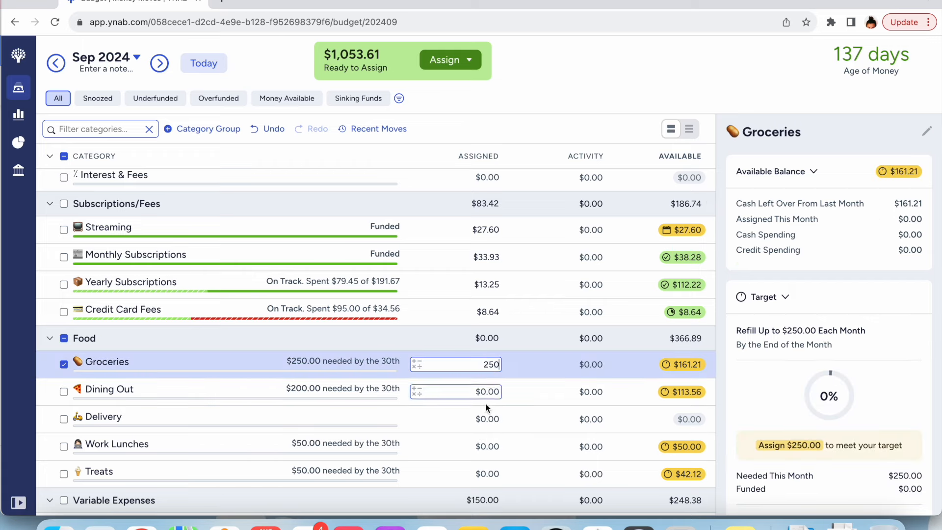
{"action": "left_click", "coordinate": [484, 402]}
{"action": "type", "text": "200"}
Assign $50 each to Work Lunches and Treats for September.
{"action": "left_click", "coordinate": [483, 446]}
{"action": "type", "text": "50"}
{"action": "left_click", "coordinate": [482, 474]}
{"action": "type", "text": "50"}
{"action": "key", "text": "Return"}
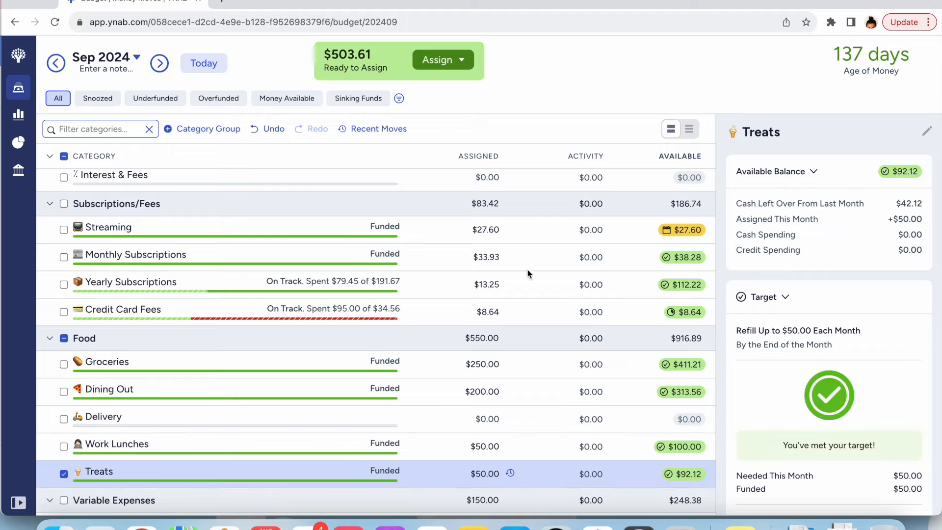
Add $37.50 to the September amount assigned to Tennis and deselect the category.
{"action": "scroll", "coordinate": [525, 275], "scroll_direction": "down", "scroll_amount": 7}
{"action": "scroll", "coordinate": [526, 278], "scroll_direction": "down", "scroll_amount": 2}
{"action": "left_click", "coordinate": [483, 386]}
{"action": "type", "text": "+37.5"}
{"action": "key", "text": "Return"}
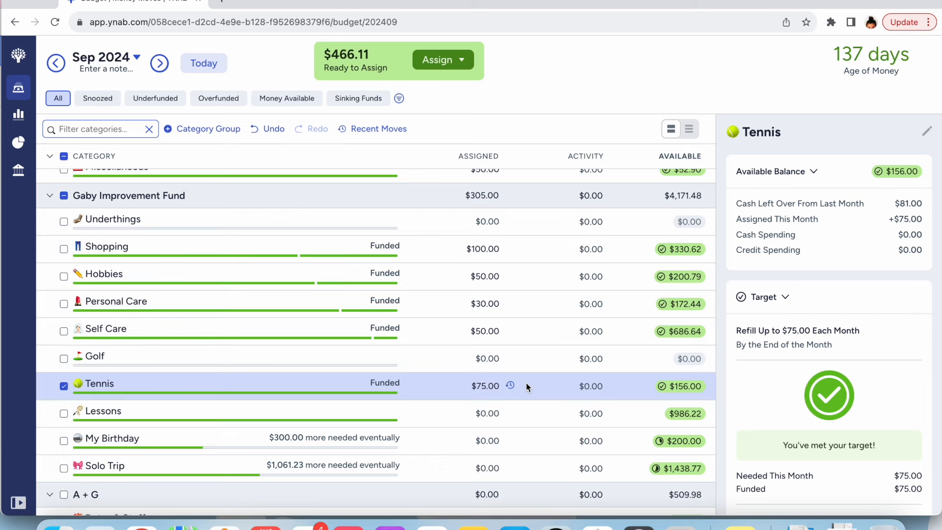
{"action": "left_click", "coordinate": [63, 386]}
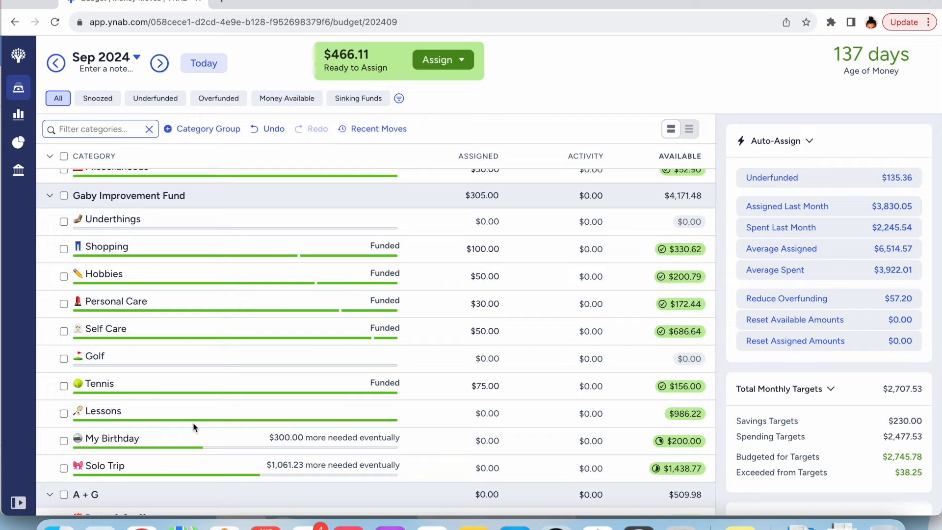
Review the September funding of the remaining categories, from the Gaby Improvement Fund through Sinking Funds and Travel, and back up to Bills.
{"action": "scroll", "coordinate": [192, 423], "scroll_direction": "down", "scroll_amount": 1}
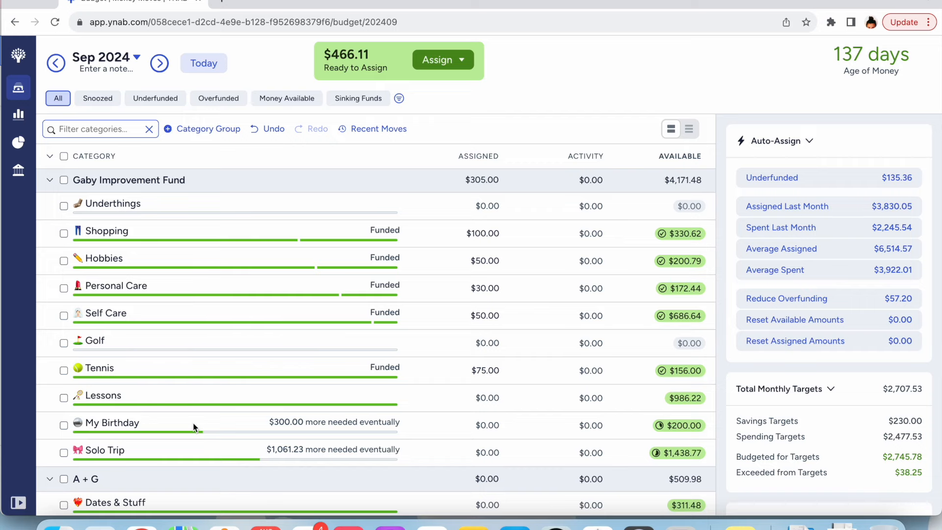
{"action": "scroll", "coordinate": [193, 427], "scroll_direction": "down", "scroll_amount": 3}
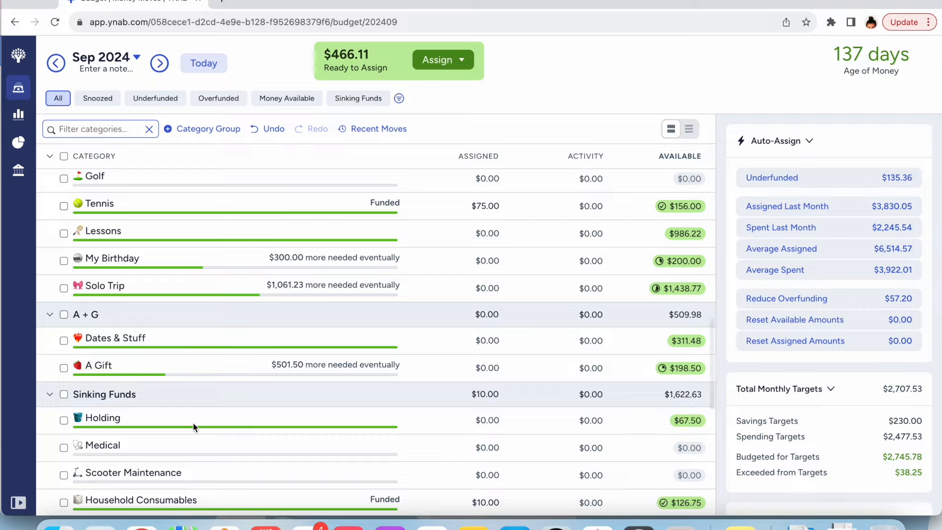
{"action": "scroll", "coordinate": [193, 426], "scroll_direction": "down", "scroll_amount": 3}
{"action": "scroll", "coordinate": [193, 426], "scroll_direction": "down", "scroll_amount": 3}
{"action": "scroll", "coordinate": [193, 426], "scroll_direction": "down", "scroll_amount": 3}
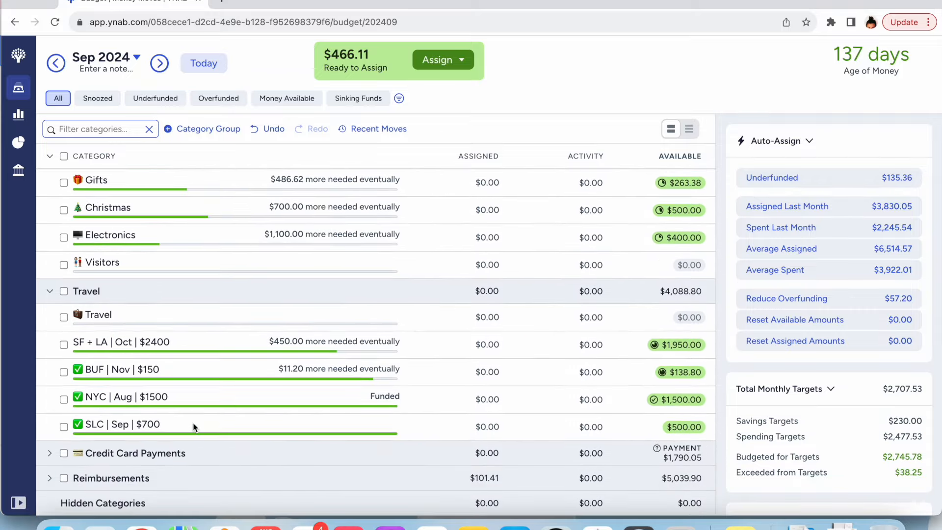
{"action": "scroll", "coordinate": [194, 427], "scroll_direction": "up", "scroll_amount": 5}
{"action": "scroll", "coordinate": [193, 425], "scroll_direction": "up", "scroll_amount": 4}
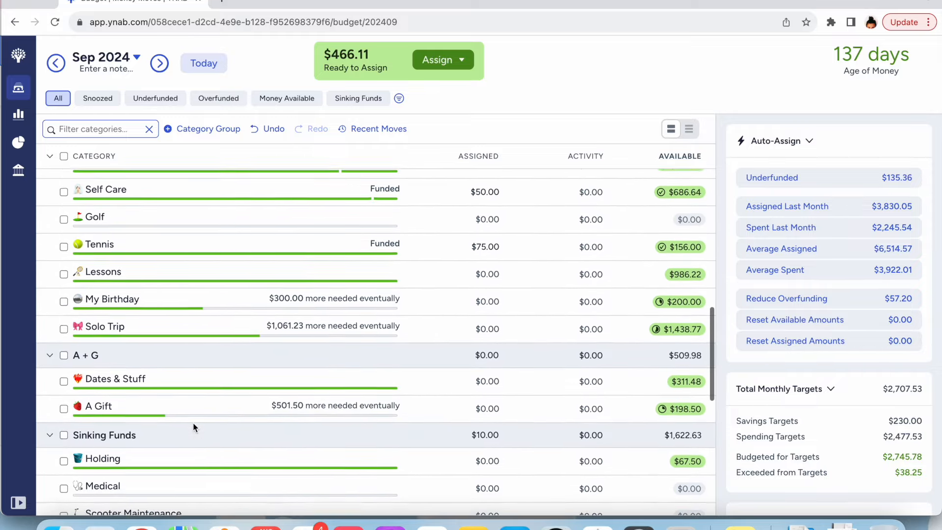
{"action": "scroll", "coordinate": [193, 422], "scroll_direction": "up", "scroll_amount": 4}
{"action": "scroll", "coordinate": [193, 422], "scroll_direction": "up", "scroll_amount": 8}
{"action": "scroll", "coordinate": [192, 423], "scroll_direction": "up", "scroll_amount": 4}
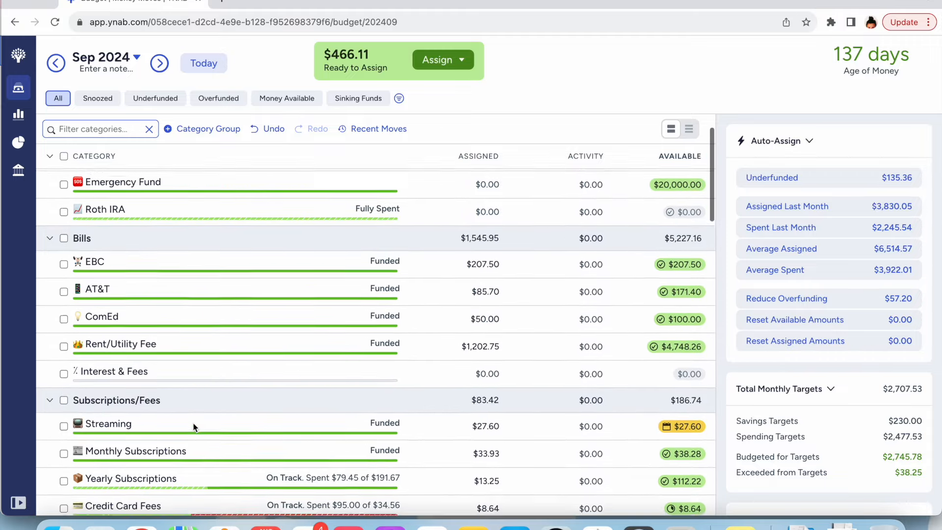
Inspect the Streaming category's upcoming transactions, target and auto-assign details for September, and deselect it.
{"action": "left_click", "coordinate": [193, 428]}
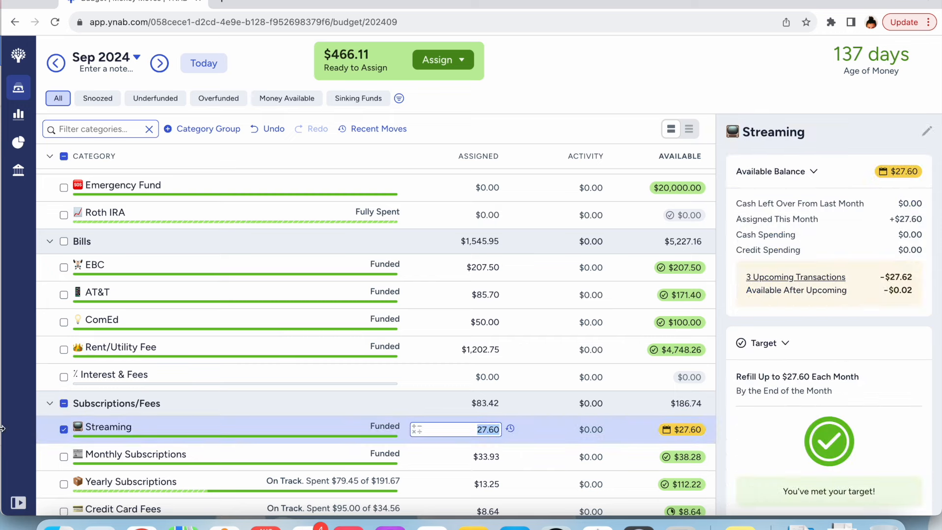
{"action": "scroll", "coordinate": [837, 255], "scroll_direction": "down", "scroll_amount": 7}
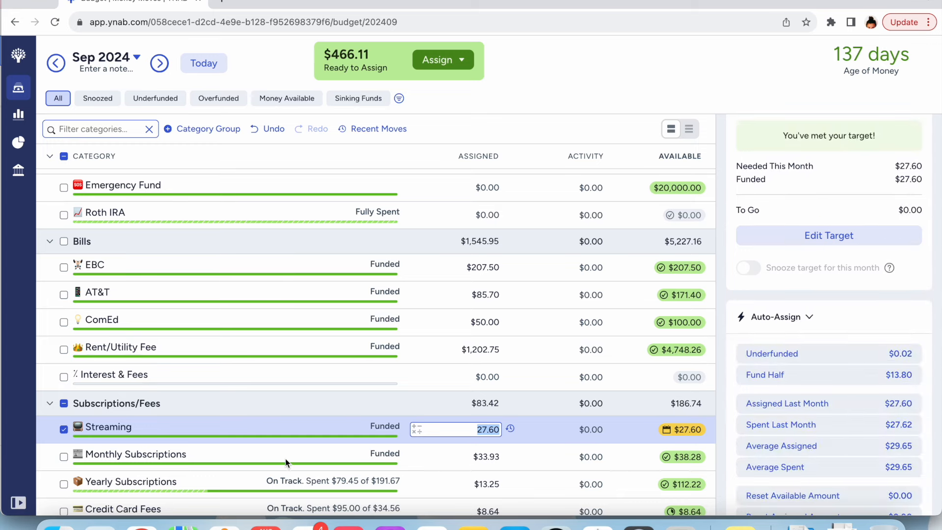
{"action": "left_click", "coordinate": [64, 429]}
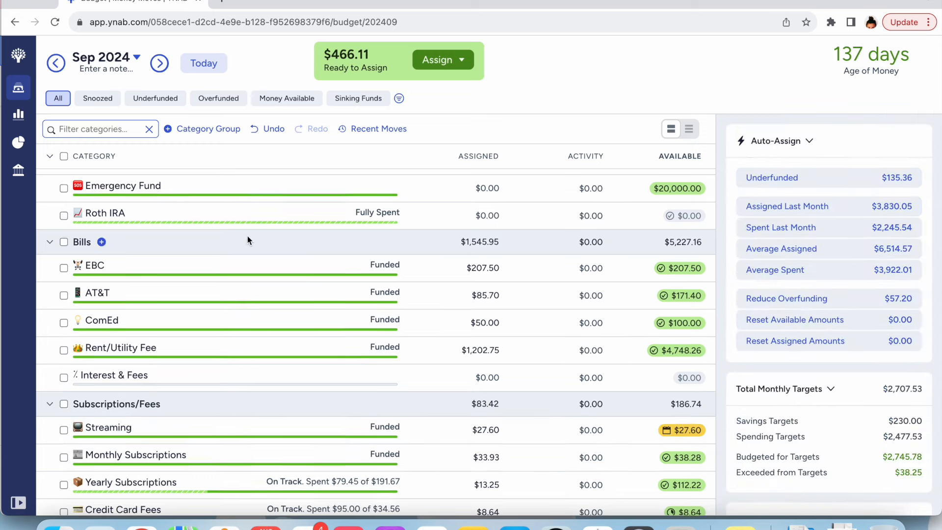
Return to the August 2024 budget and show only its overspent categories.
{"action": "scroll", "coordinate": [248, 236], "scroll_direction": "up", "scroll_amount": 2}
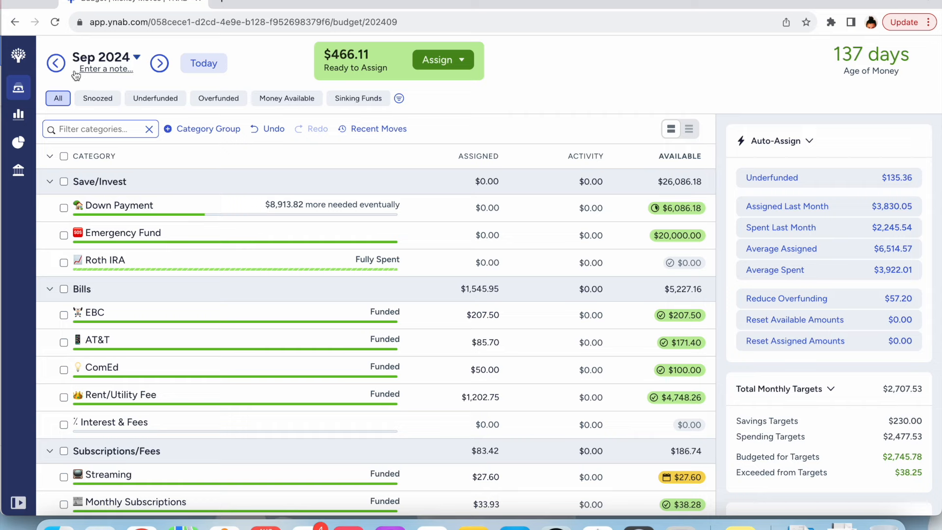
{"action": "left_click", "coordinate": [198, 66]}
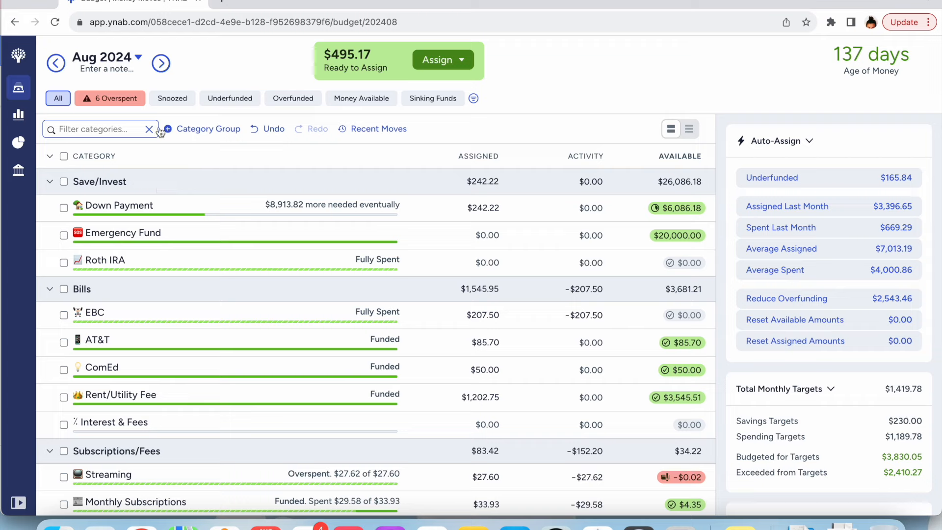
{"action": "left_click", "coordinate": [113, 98]}
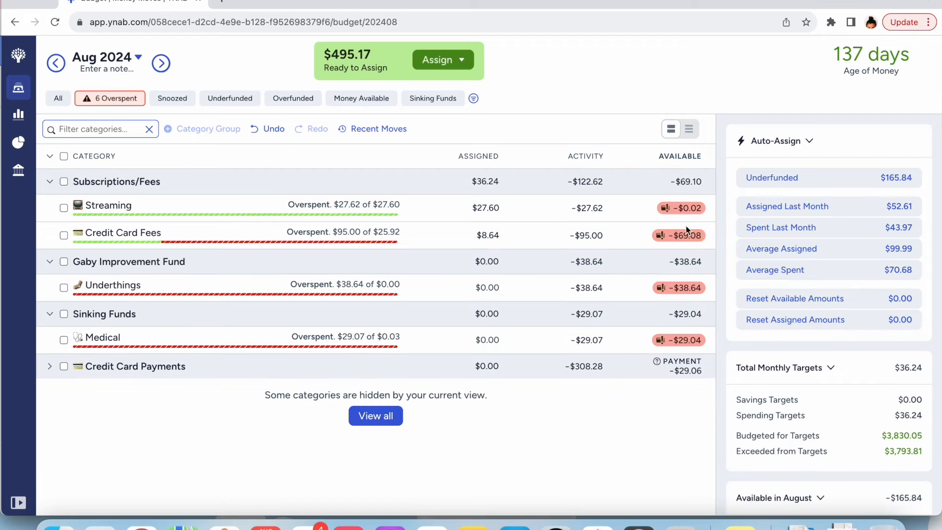
Check the Streaming category's August transactions and cover its overspending with Ready to Assign.
{"action": "left_click", "coordinate": [598, 211]}
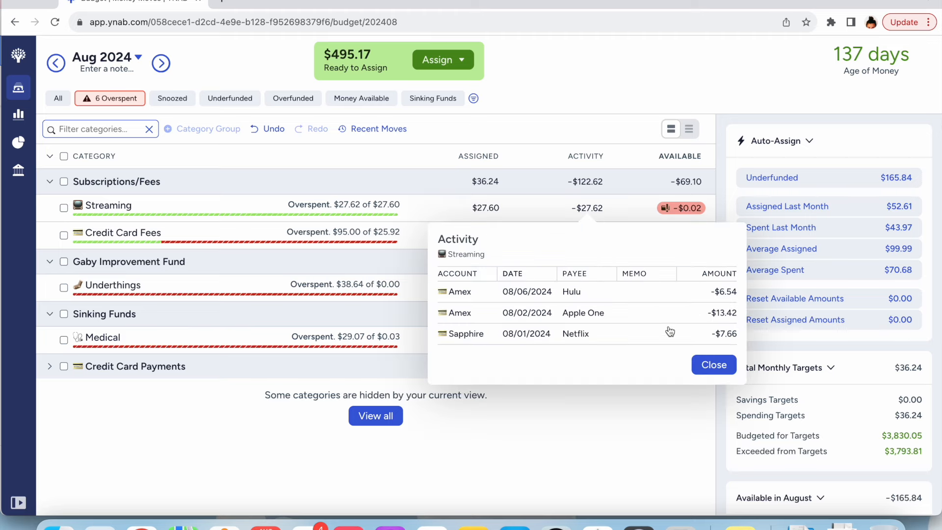
{"action": "left_click", "coordinate": [715, 365]}
{"action": "left_click", "coordinate": [694, 210]}
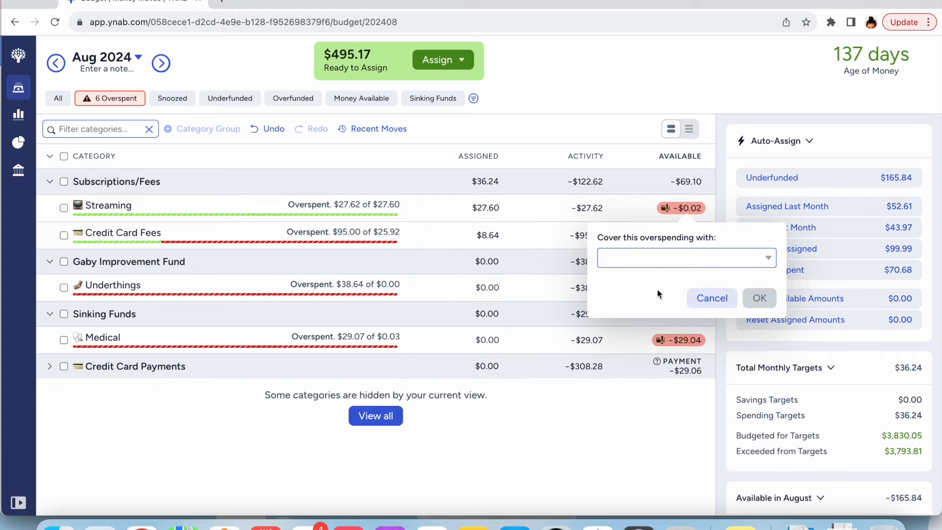
{"action": "type", "text": "ready"}
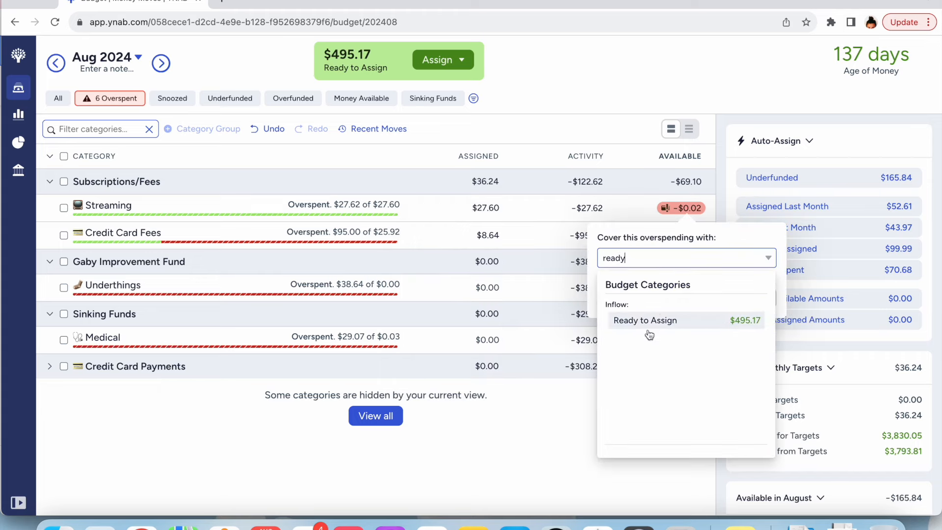
{"action": "left_click", "coordinate": [639, 323]}
{"action": "left_click", "coordinate": [757, 300]}
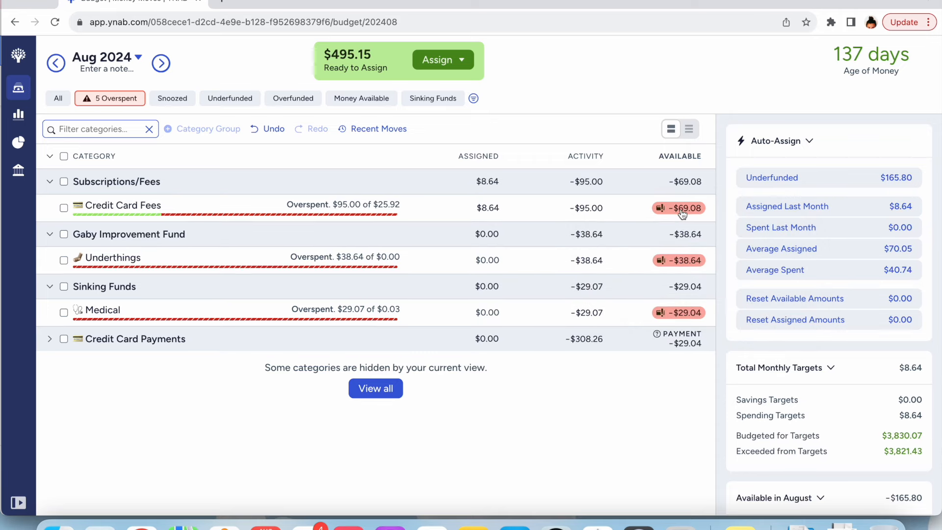
Review the August activity of the Credit Card Fees category and its options for covering the overspending.
{"action": "left_click", "coordinate": [590, 208]}
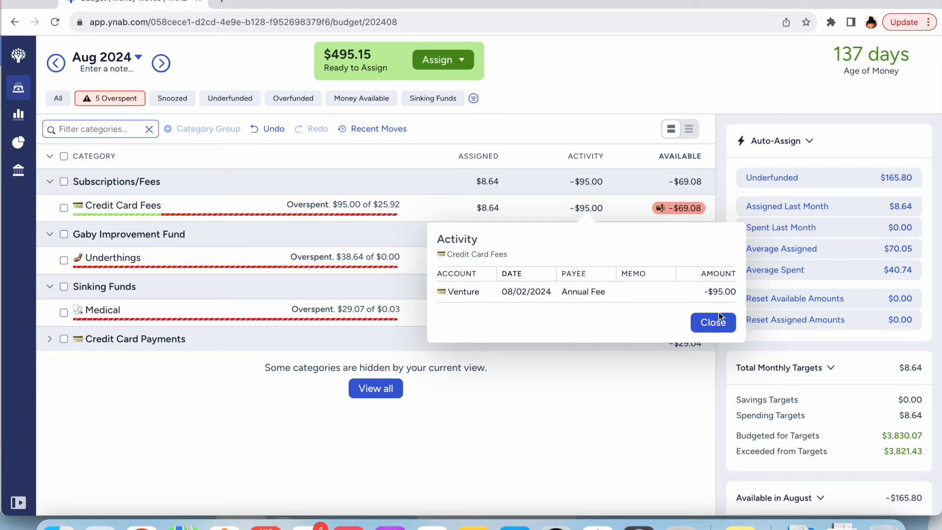
{"action": "left_click", "coordinate": [717, 325]}
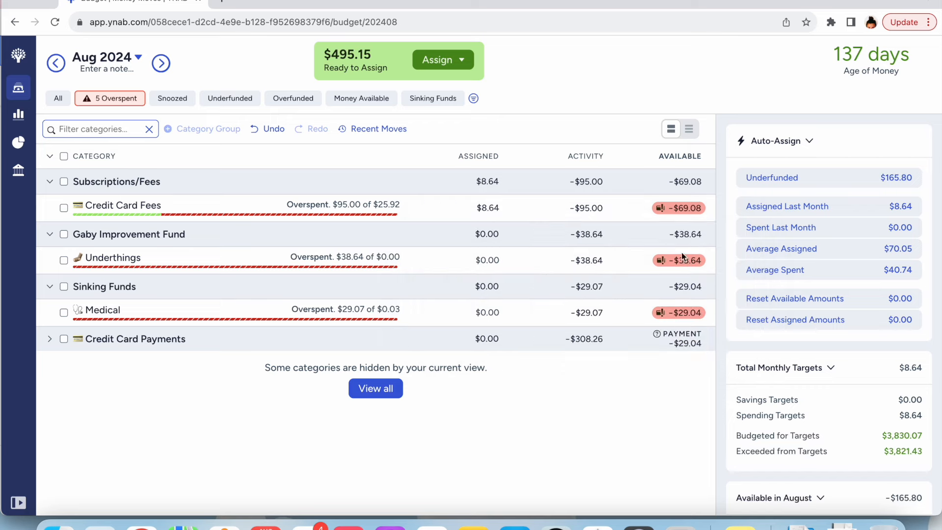
{"action": "left_click", "coordinate": [679, 207]}
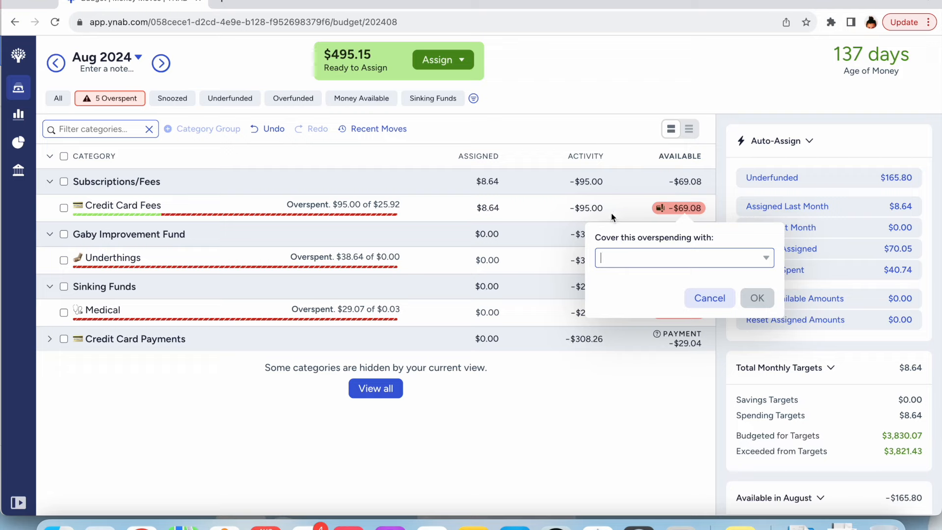
{"action": "left_click", "coordinate": [590, 129]}
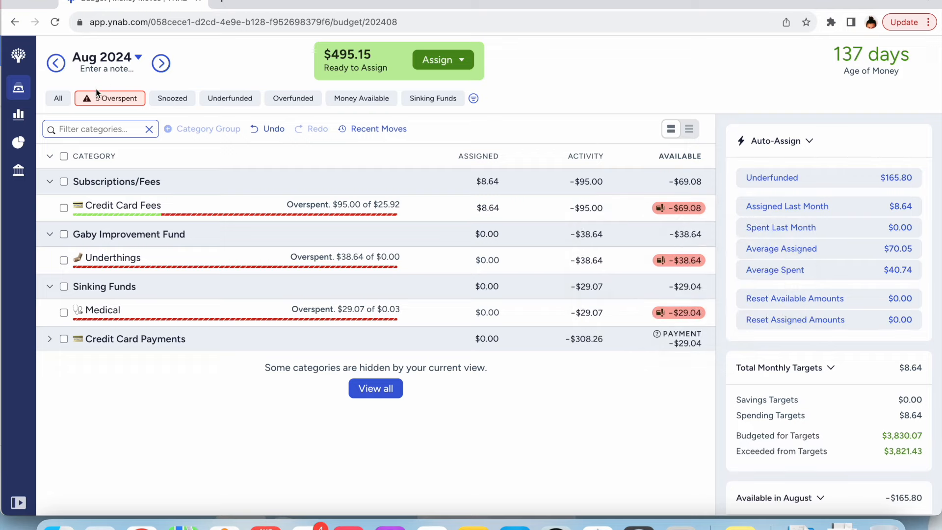
Show all August categories and move $95.00 from Rent/Utility Fee to Credit Card Fees.
{"action": "left_click", "coordinate": [58, 98]}
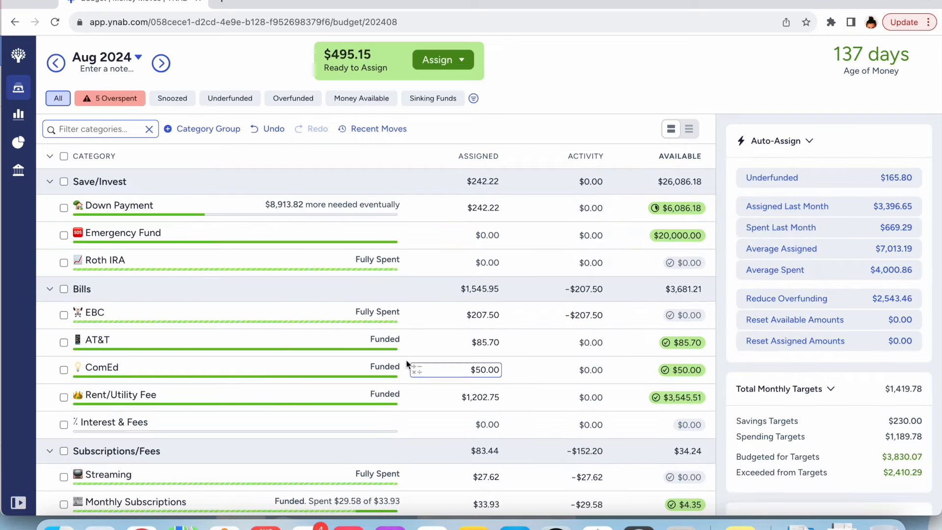
{"action": "scroll", "coordinate": [412, 368], "scroll_direction": "down", "scroll_amount": 3}
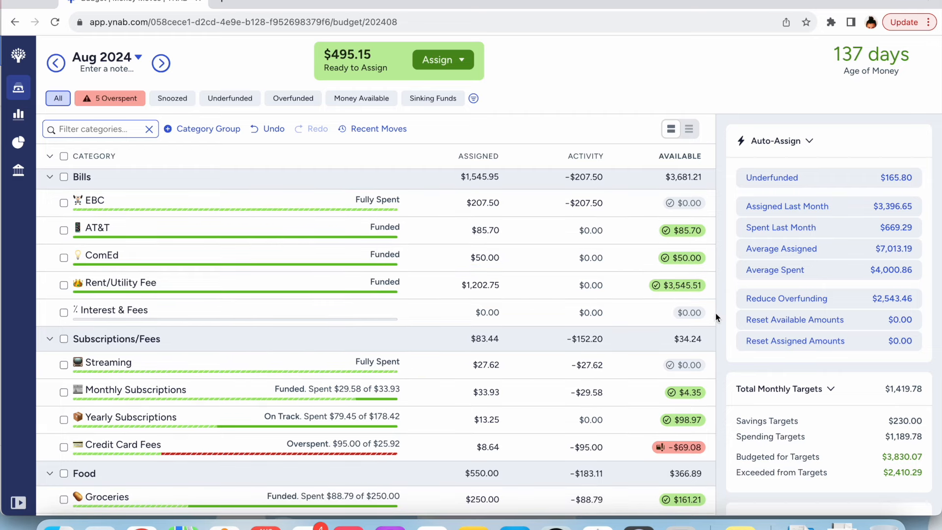
{"action": "left_click", "coordinate": [677, 285]}
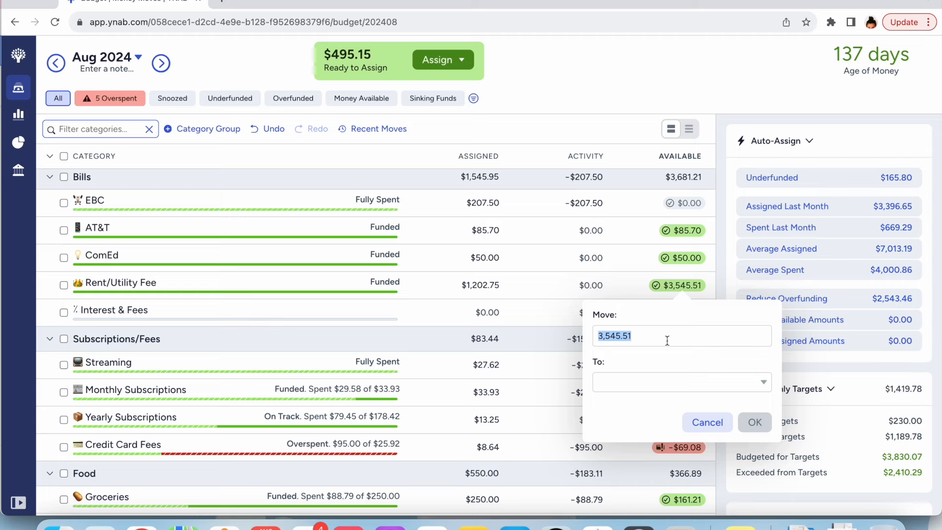
{"action": "type", "text": "95"}
{"action": "left_click", "coordinate": [666, 382]}
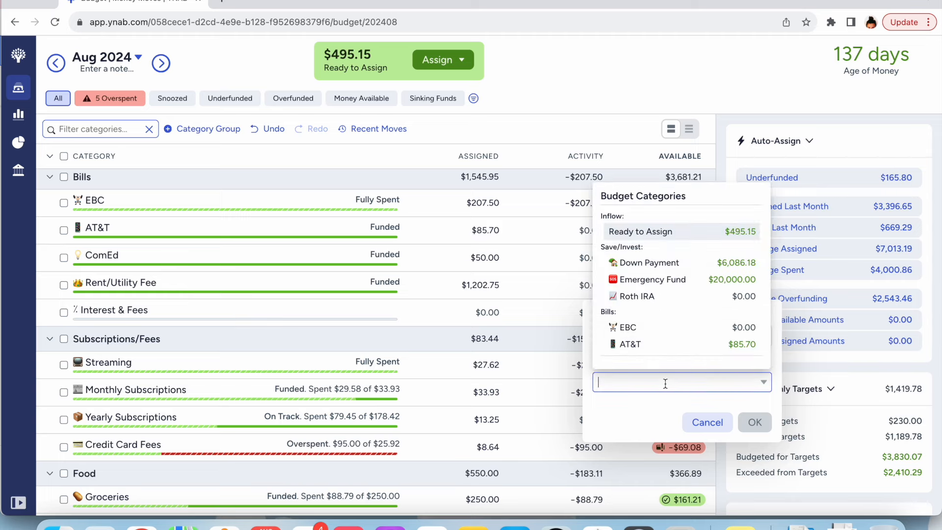
{"action": "type", "text": "crede"}
{"action": "key", "text": "BackSpace"}
{"action": "key", "text": "BackSpace"}
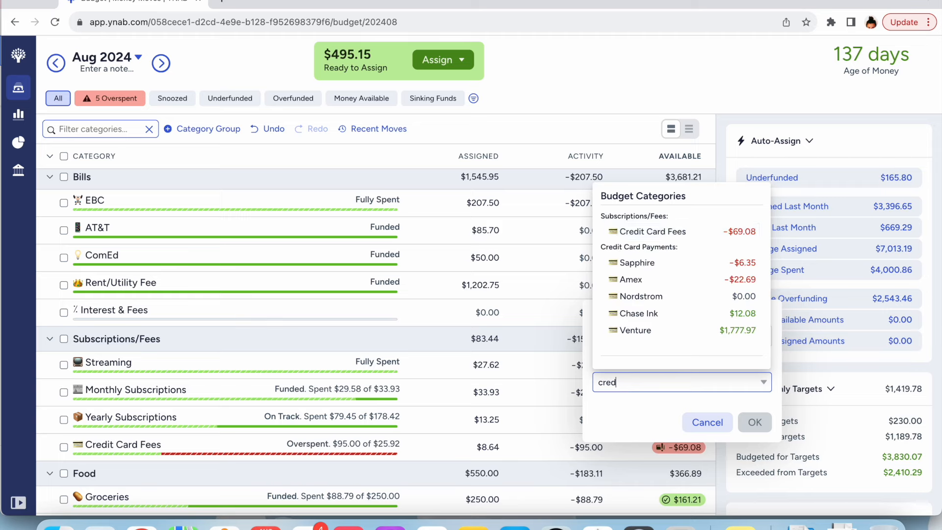
{"action": "type", "text": "dit Card Fees"}
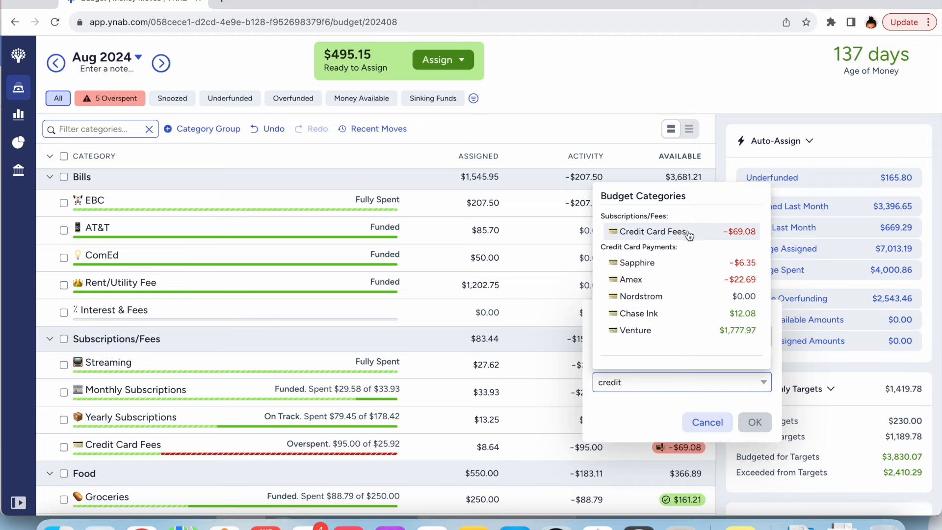
{"action": "left_click", "coordinate": [689, 233]}
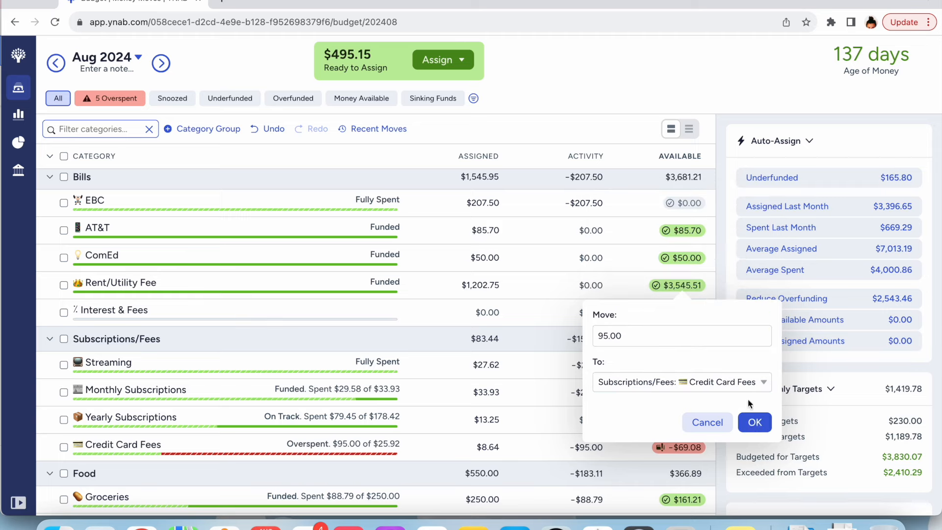
{"action": "left_click", "coordinate": [756, 423]}
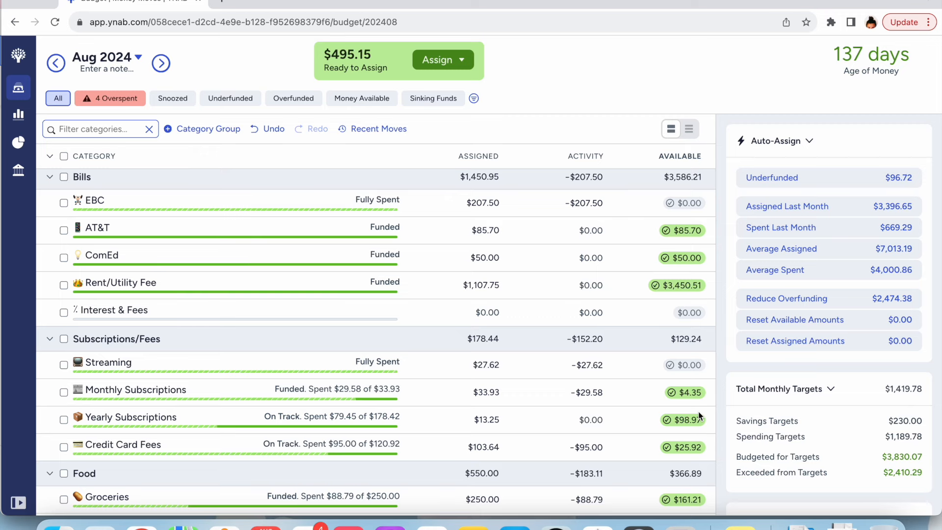
Show only August's overspent categories and expand the Credit Card Payments group.
{"action": "left_click", "coordinate": [491, 495]}
{"action": "left_click", "coordinate": [117, 98]}
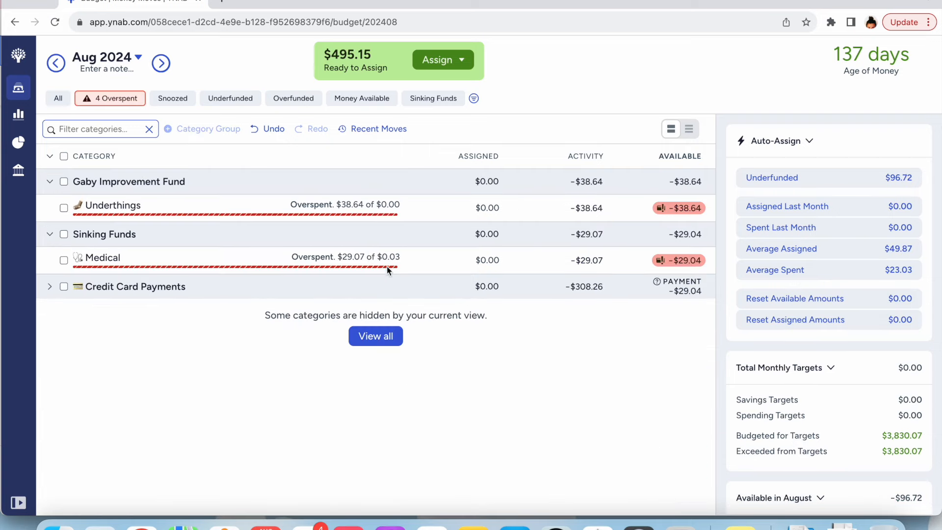
{"action": "left_click", "coordinate": [50, 289]}
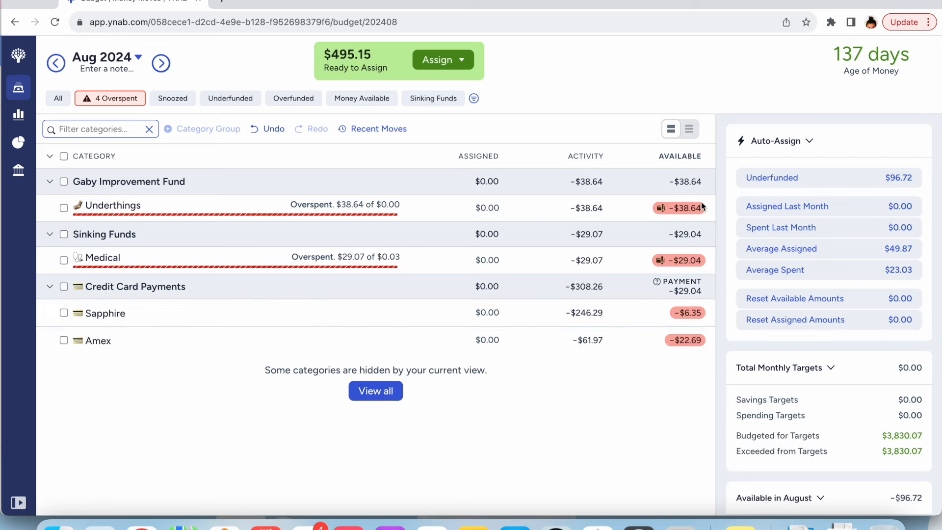
Cover the Underthings category's overspending with money from Shopping in the Gaby Improvement Fund.
{"action": "left_click", "coordinate": [685, 212]}
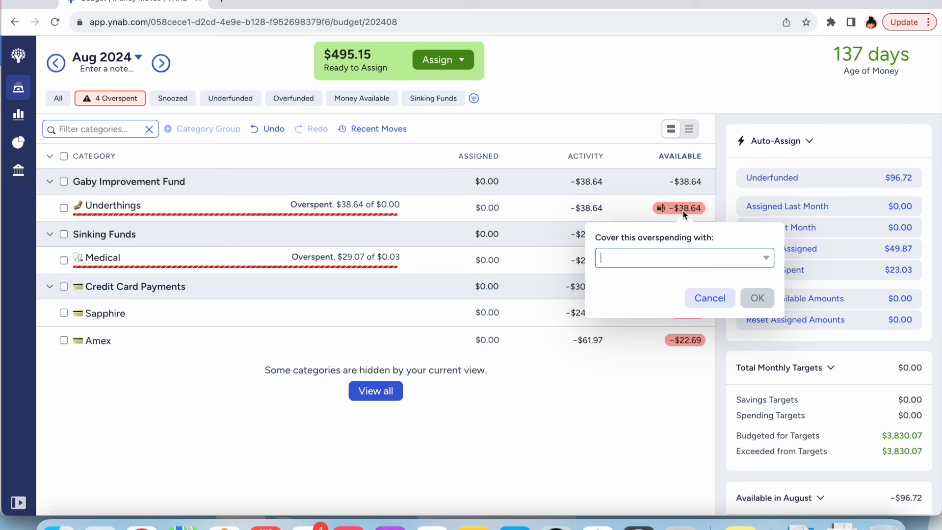
{"action": "type", "text": "shop"}
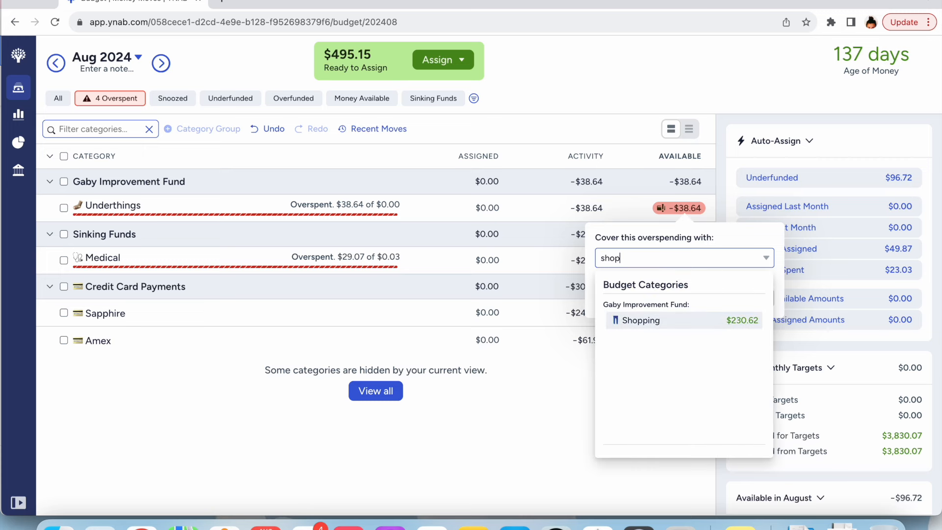
{"action": "left_click", "coordinate": [744, 320]}
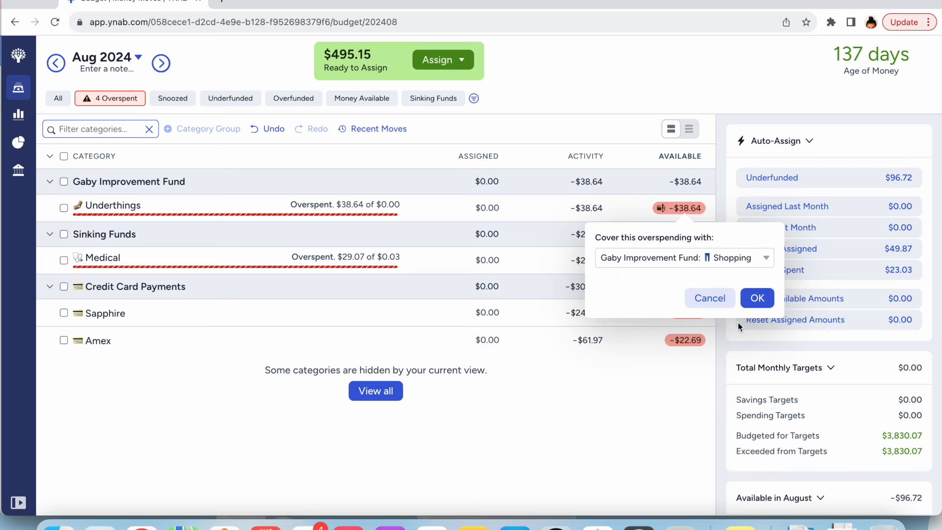
{"action": "left_click", "coordinate": [758, 299]}
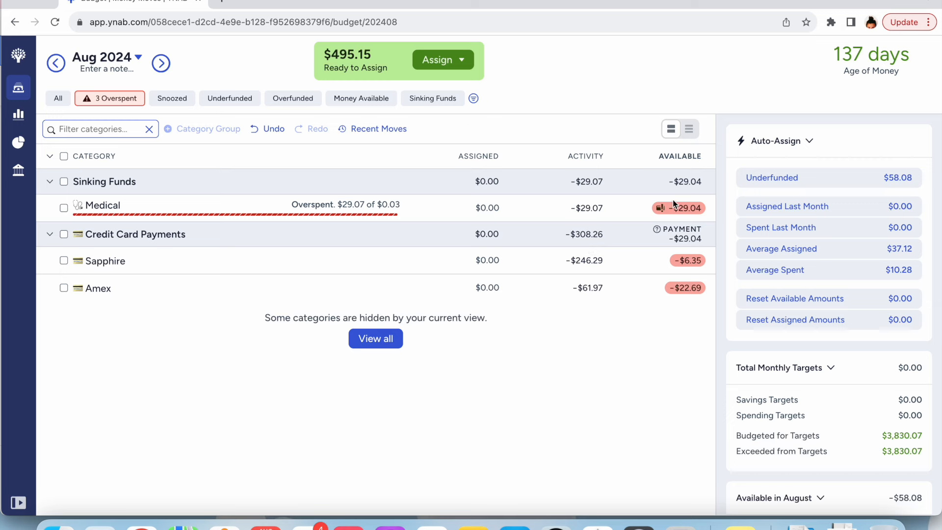
Cover the Medical category's overspending with Ready to Assign.
{"action": "mouse_move", "coordinate": [682, 215]}
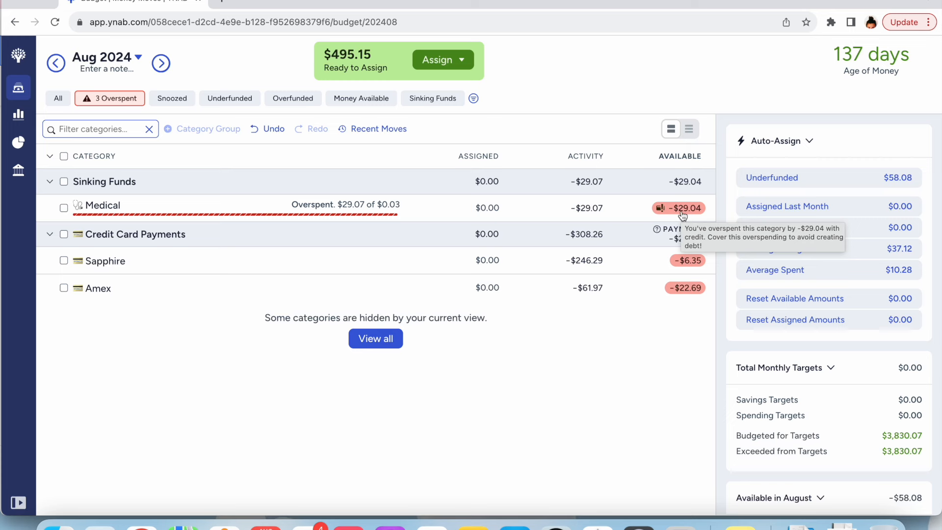
{"action": "left_click", "coordinate": [682, 208]}
{"action": "type", "text": "ready"}
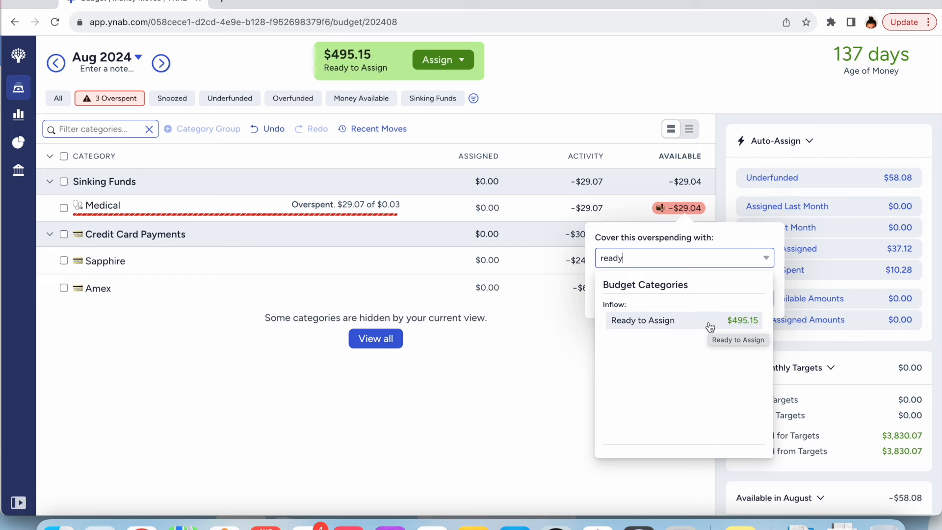
{"action": "left_click", "coordinate": [710, 325]}
{"action": "left_click", "coordinate": [761, 301]}
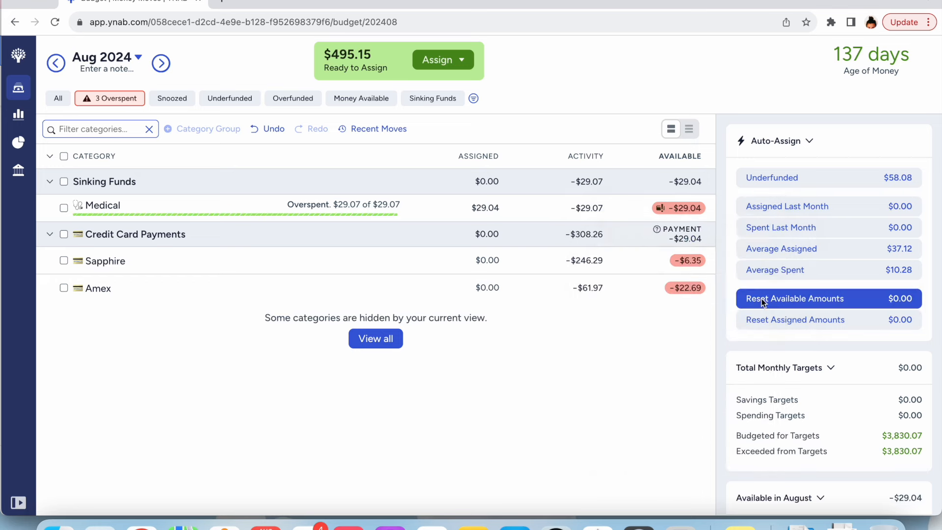
{"action": "left_click", "coordinate": [762, 300]}
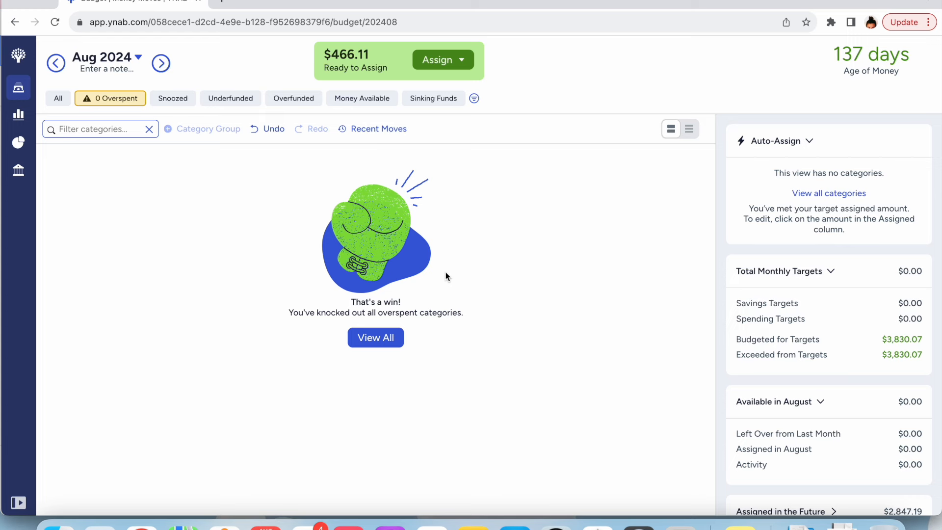
Undo the coverage of the Medical overspending and redo it.
{"action": "left_click", "coordinate": [264, 129]}
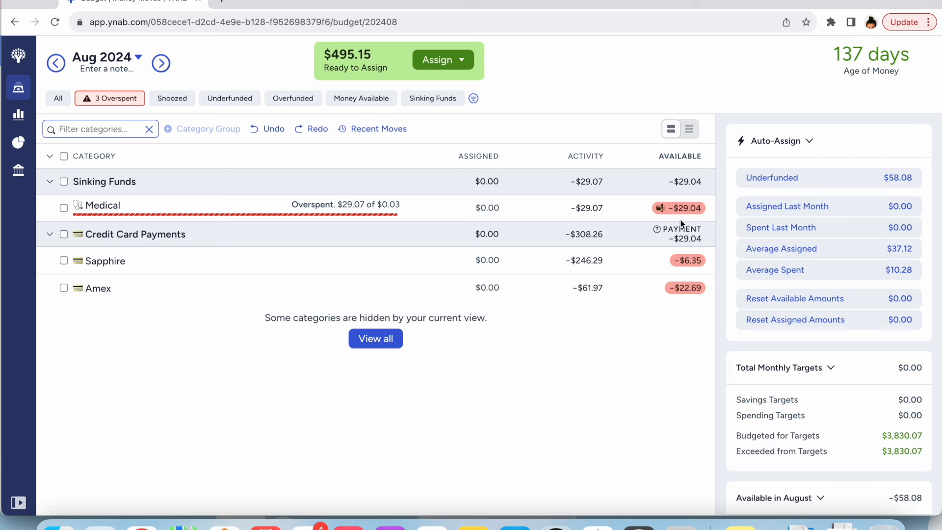
{"action": "left_click", "coordinate": [321, 130]}
Show all August categories, snooze the Shopping category's target for this month, and deselect the category.
{"action": "left_click", "coordinate": [54, 100]}
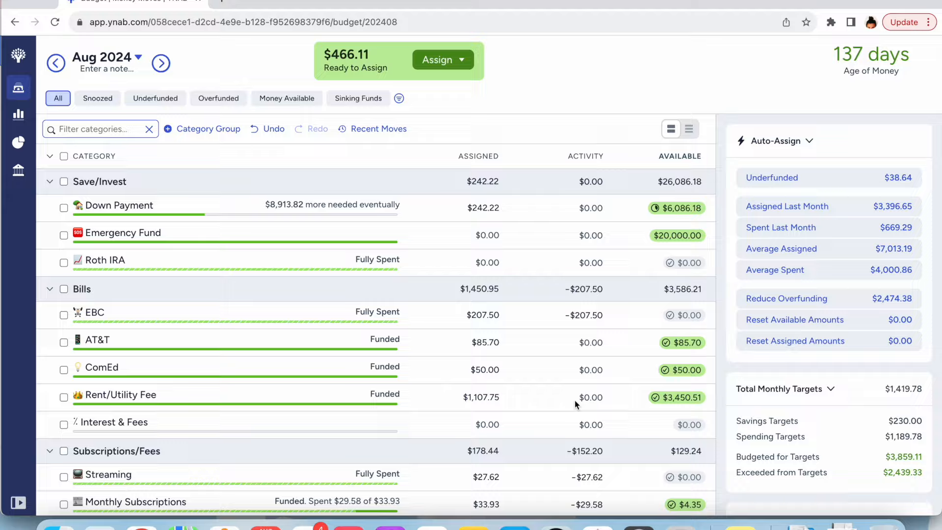
{"action": "scroll", "coordinate": [575, 400], "scroll_direction": "down", "scroll_amount": 6}
{"action": "scroll", "coordinate": [575, 401], "scroll_direction": "down", "scroll_amount": 6}
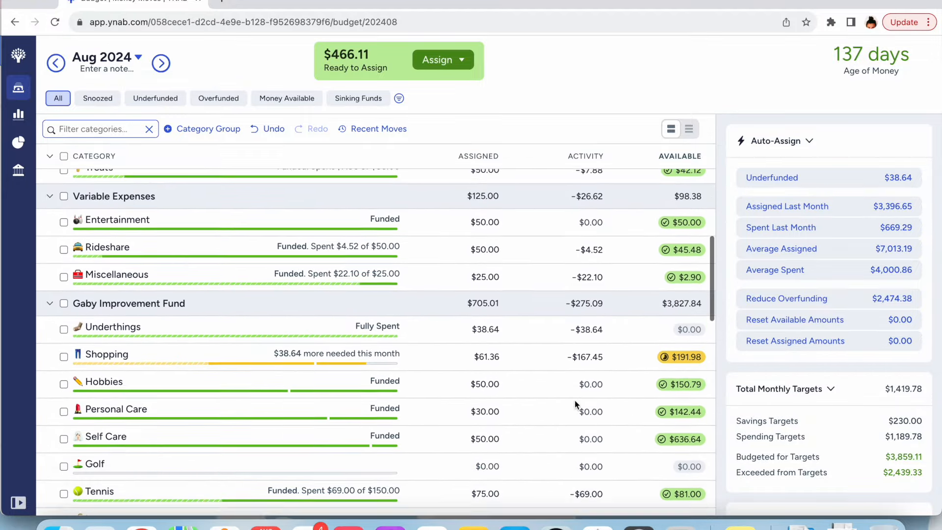
{"action": "left_click", "coordinate": [639, 317]}
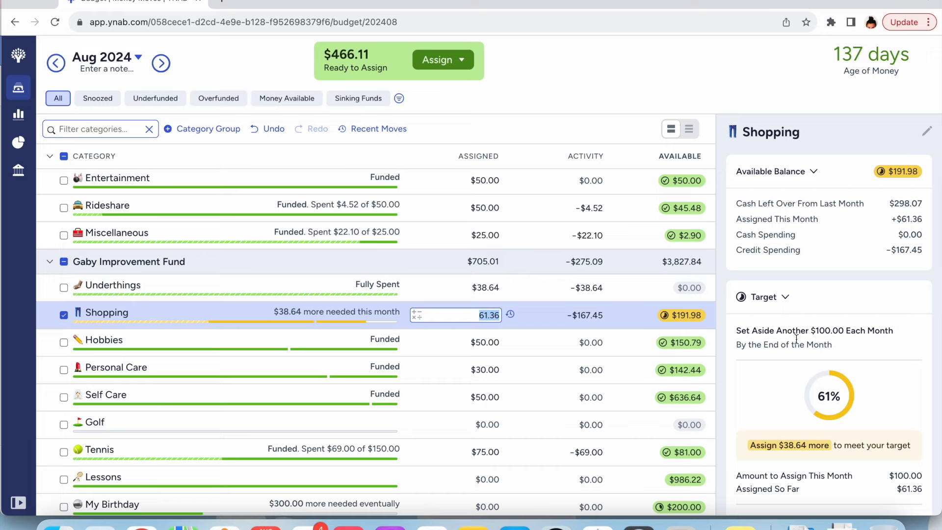
{"action": "scroll", "coordinate": [767, 339], "scroll_direction": "down", "scroll_amount": 5}
{"action": "left_click", "coordinate": [748, 328]}
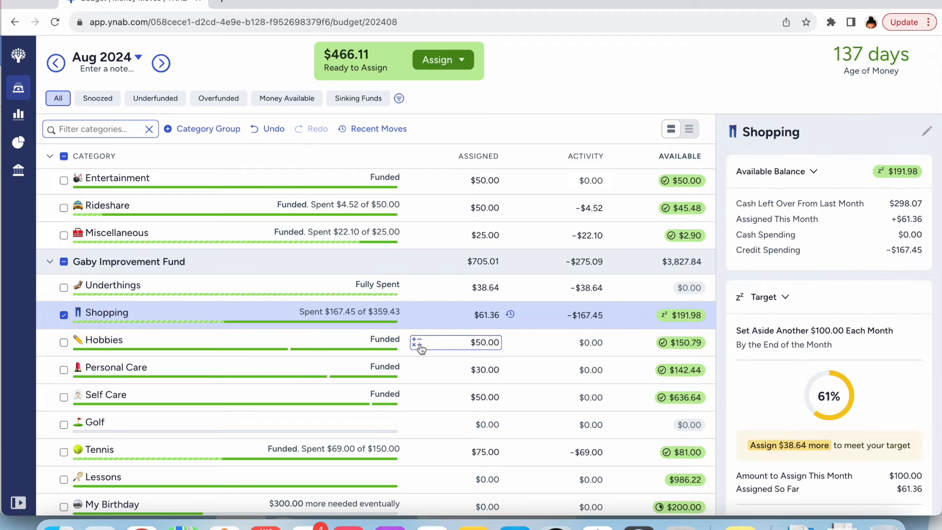
{"action": "left_click", "coordinate": [71, 315]}
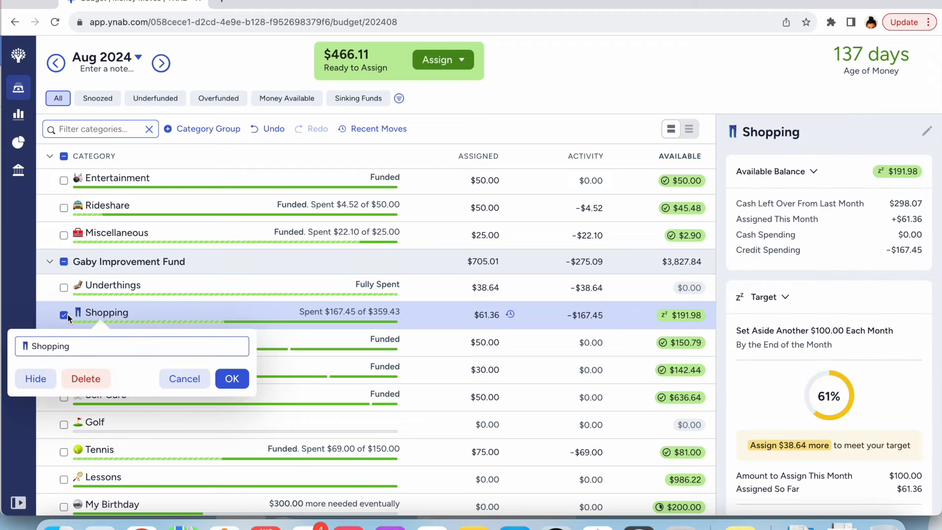
{"action": "left_click", "coordinate": [70, 314]}
{"action": "left_click", "coordinate": [63, 316]}
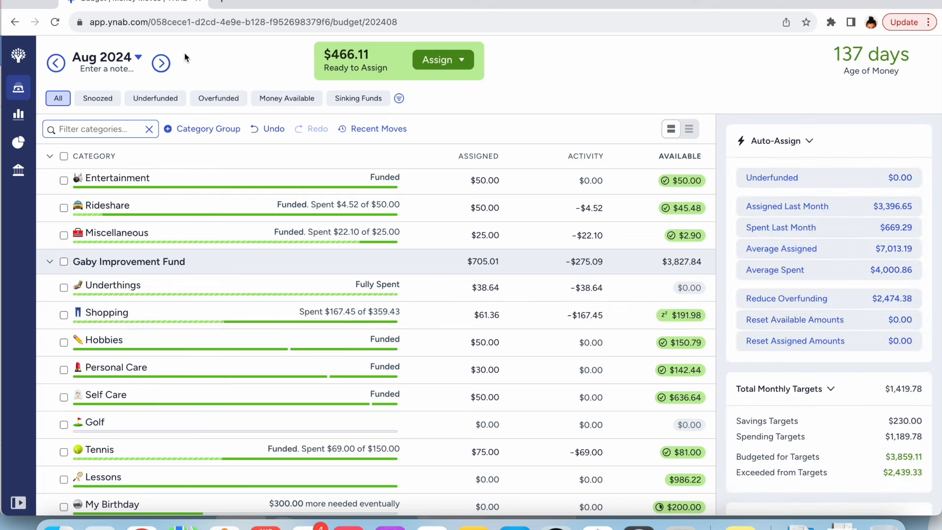
Show September 2024's underfunded categories and auto-assign the underfunded $0.02 to Streaming.
{"action": "left_click", "coordinate": [161, 65]}
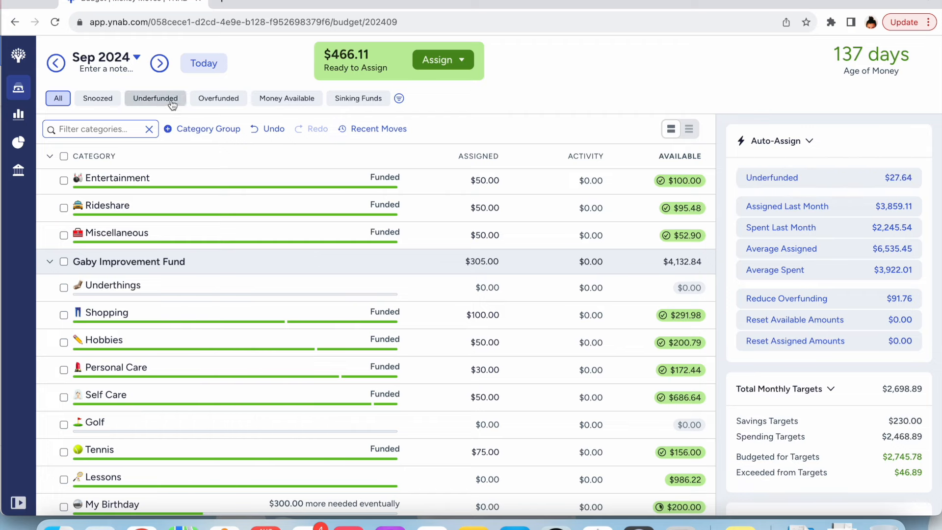
{"action": "left_click", "coordinate": [155, 98]}
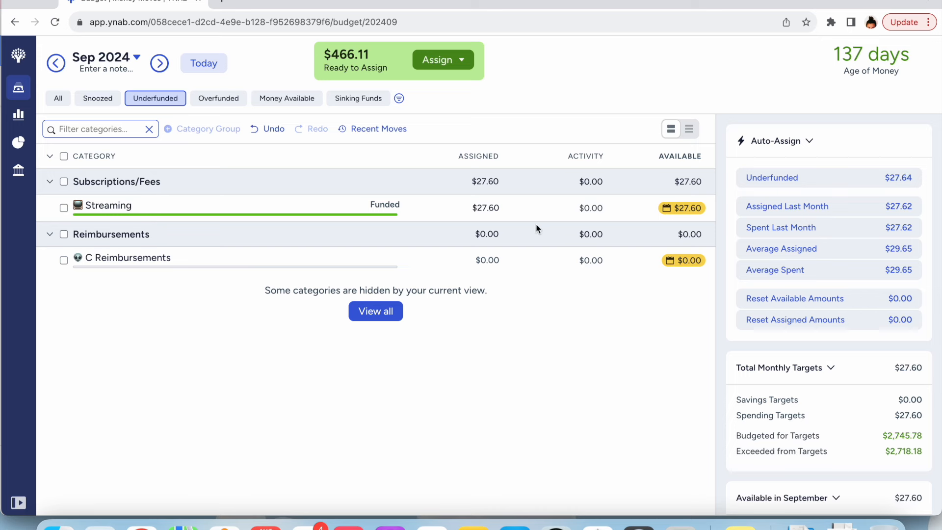
{"action": "left_click", "coordinate": [517, 207]}
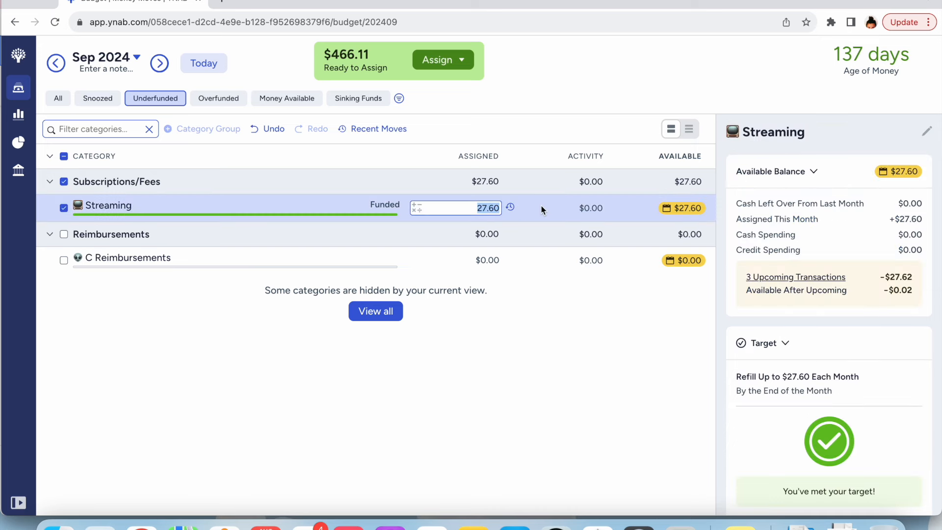
{"action": "scroll", "coordinate": [891, 395], "scroll_direction": "down", "scroll_amount": 5}
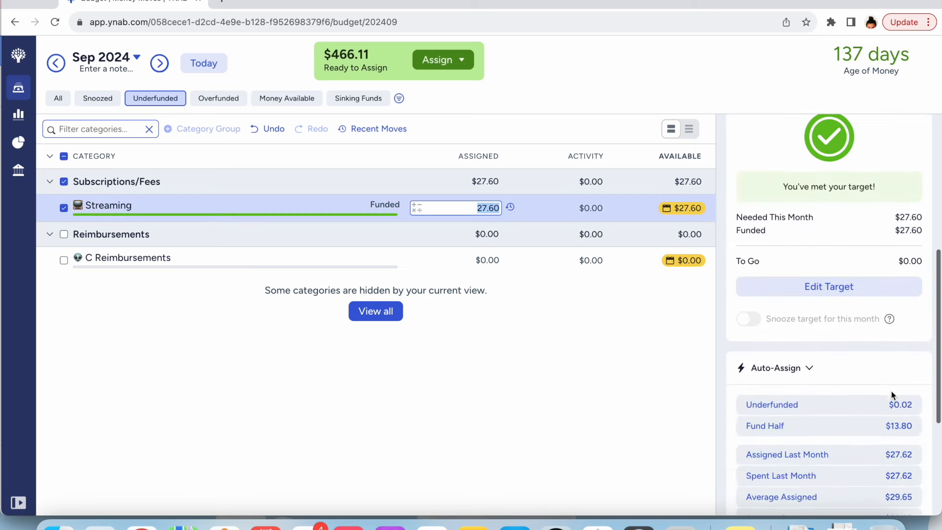
{"action": "scroll", "coordinate": [892, 393], "scroll_direction": "down", "scroll_amount": 2}
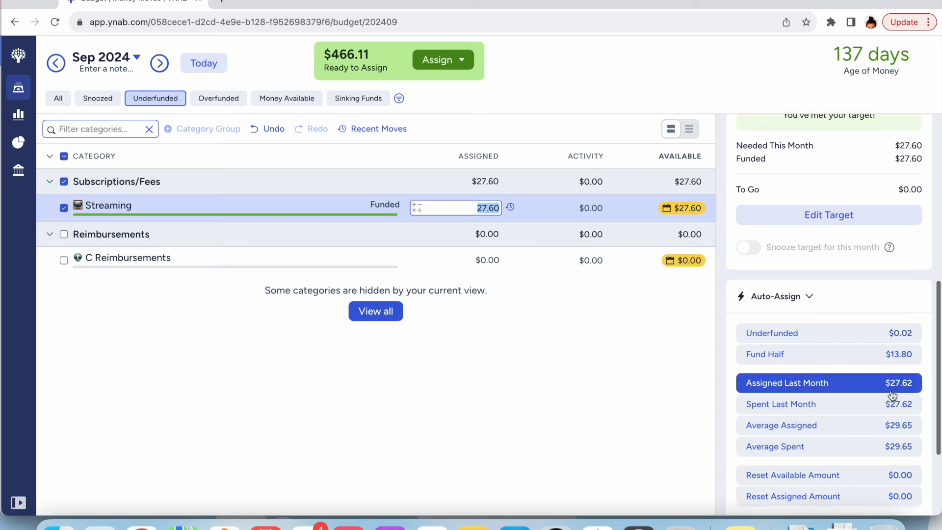
{"action": "left_click", "coordinate": [864, 338]}
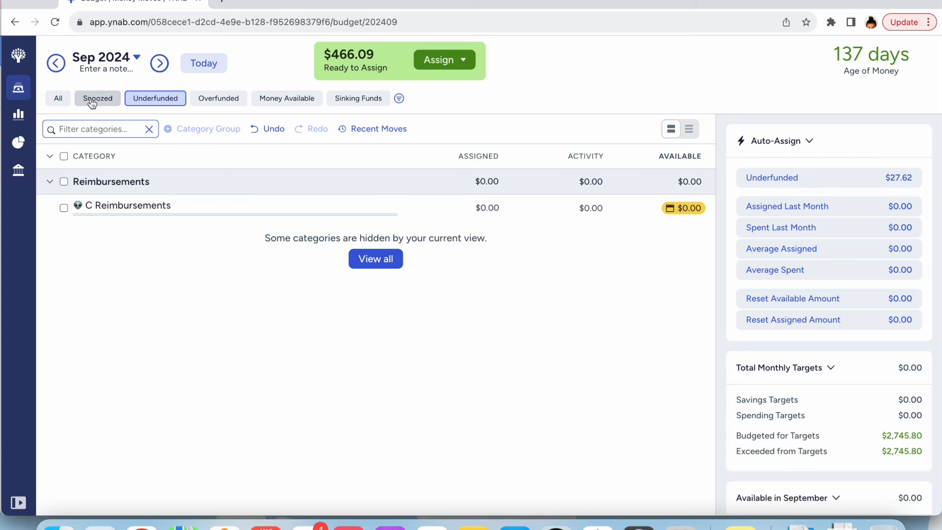
Show all categories, return to August 2024, and add $125 to the amount assigned to Down Payment.
{"action": "left_click", "coordinate": [57, 98]}
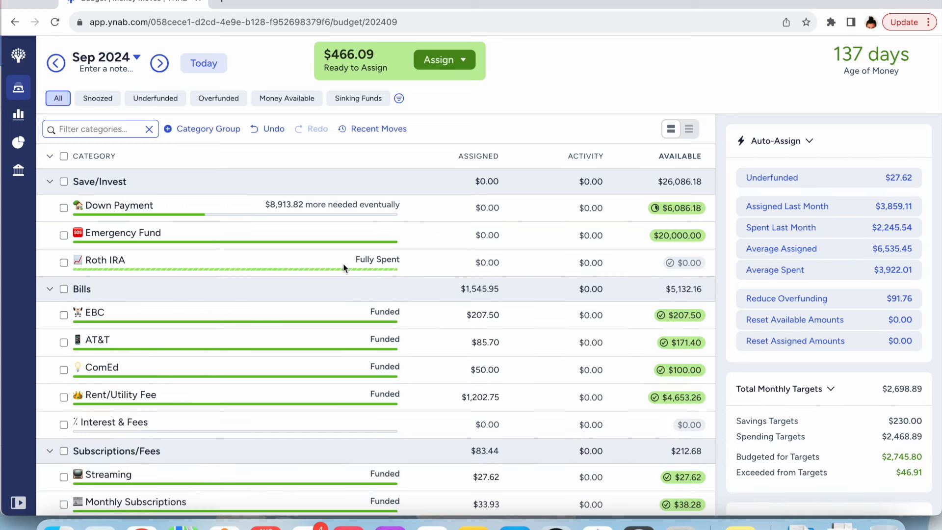
{"action": "left_click", "coordinate": [57, 64]}
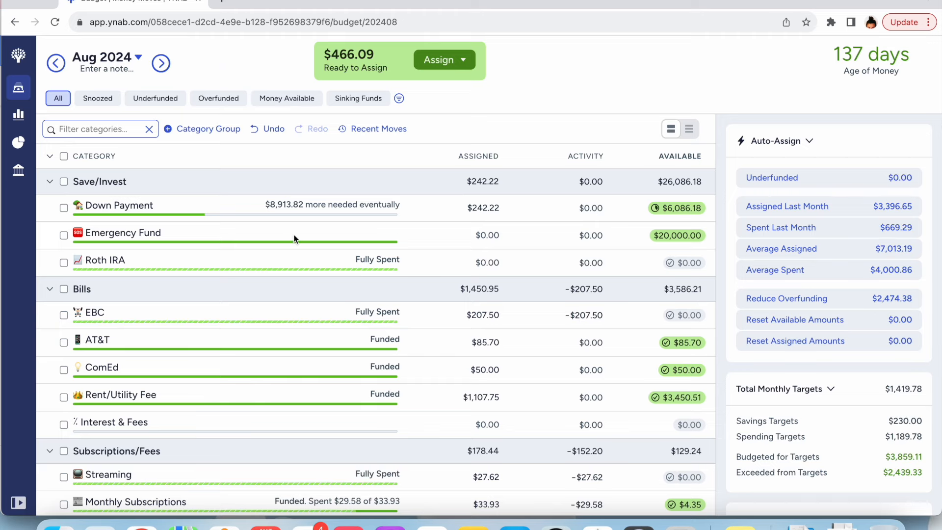
{"action": "left_click", "coordinate": [493, 209]}
{"action": "type", "text": "+125"}
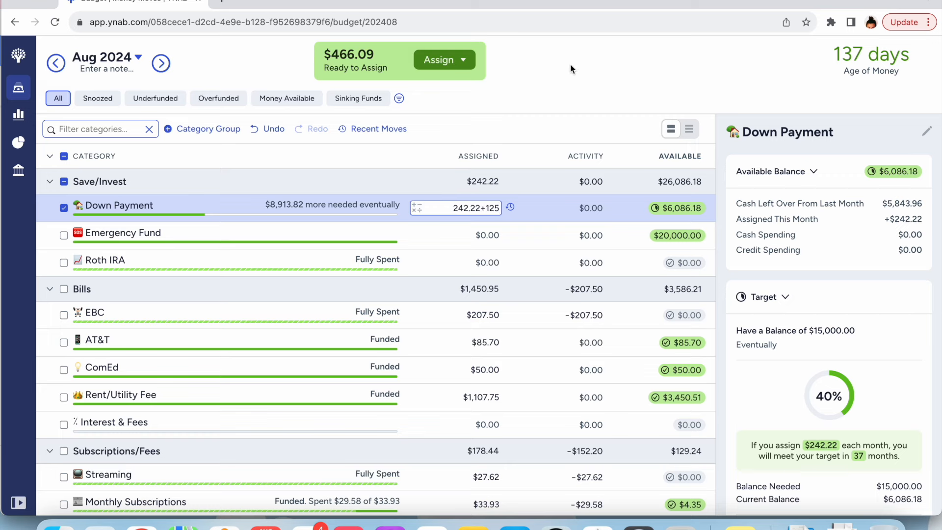
{"action": "key", "text": "Return"}
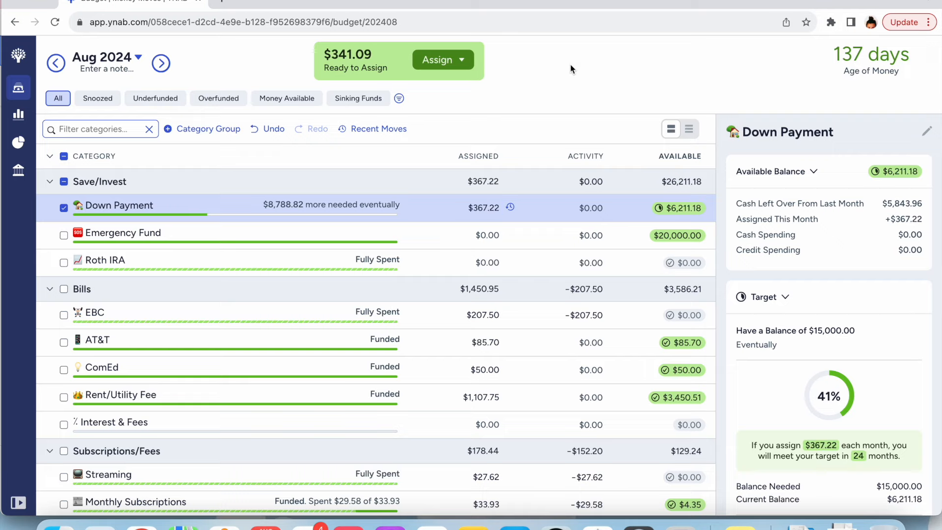
Review the August categories from Bills through Variable Expenses and check the activity of the Miscellaneous category under Variable Expenses.
{"action": "scroll", "coordinate": [564, 290], "scroll_direction": "down", "scroll_amount": 6}
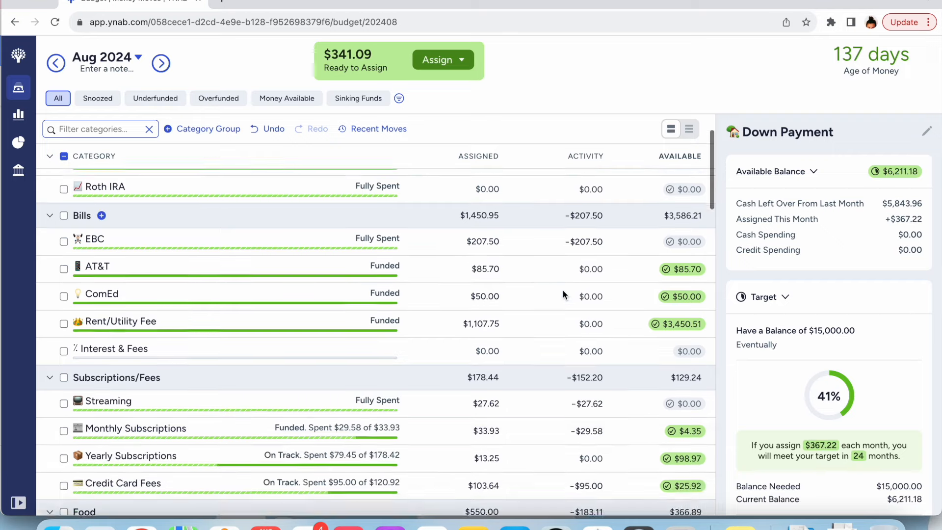
{"action": "scroll", "coordinate": [564, 290], "scroll_direction": "up", "scroll_amount": 5}
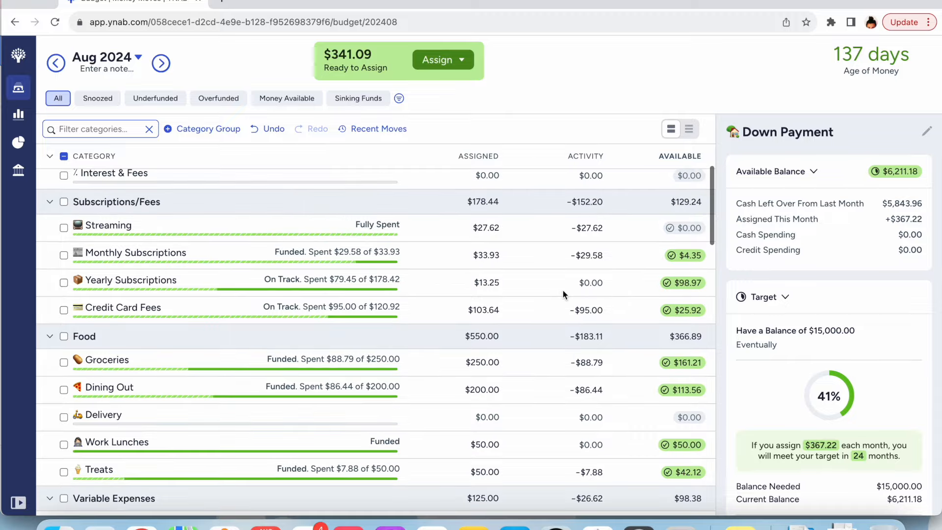
{"action": "scroll", "coordinate": [564, 290], "scroll_direction": "down", "scroll_amount": 5}
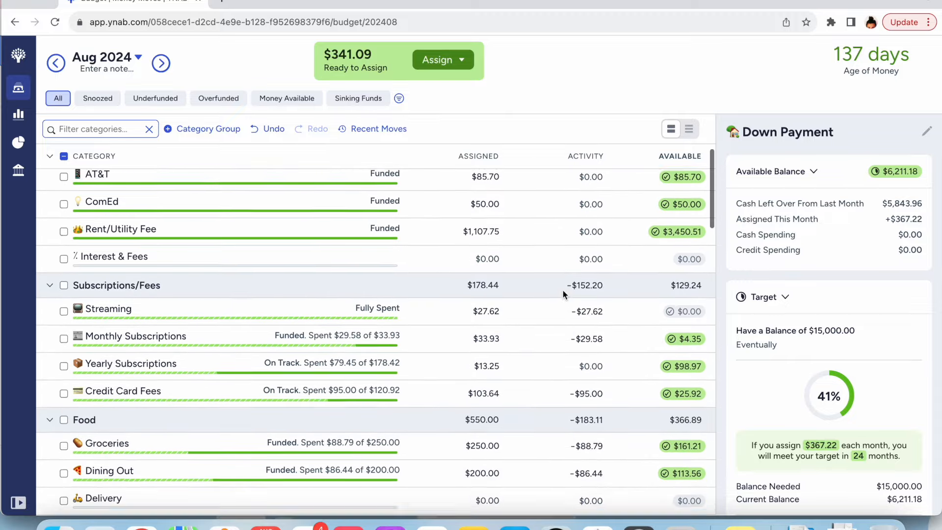
{"action": "scroll", "coordinate": [563, 290], "scroll_direction": "down", "scroll_amount": 2}
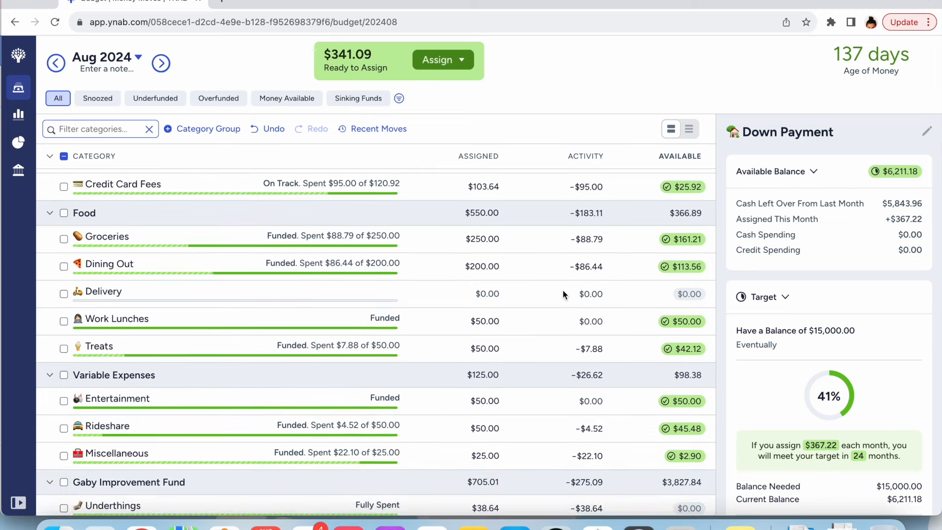
{"action": "scroll", "coordinate": [563, 294], "scroll_direction": "down", "scroll_amount": 2}
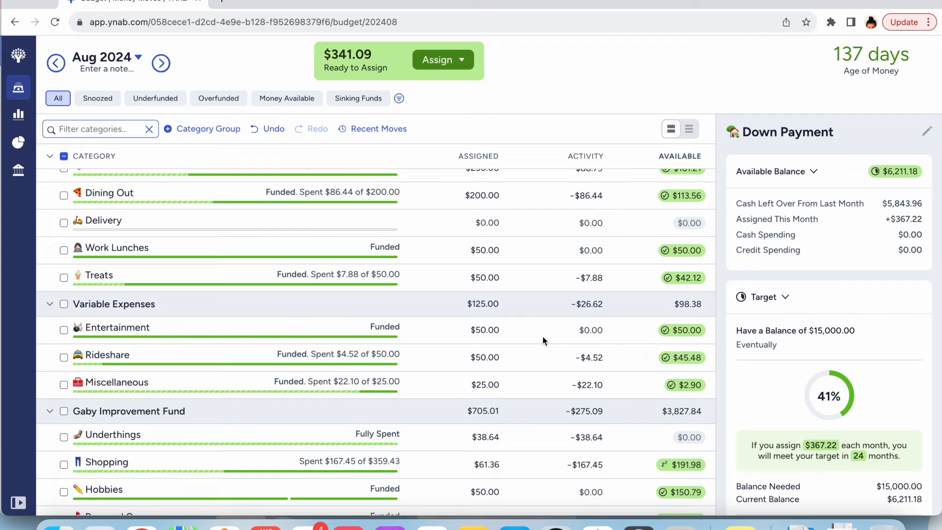
{"action": "scroll", "coordinate": [543, 337], "scroll_direction": "down", "scroll_amount": 2}
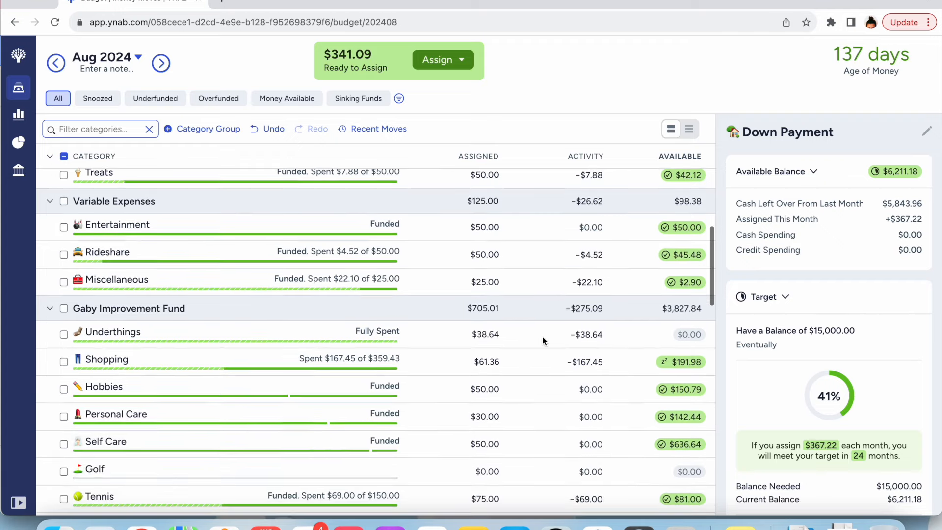
{"action": "left_click", "coordinate": [592, 283]}
{"action": "left_click", "coordinate": [718, 417]}
Review the August funding of the Gaby Improvement Fund, A + G, Sinking Funds and Travel categories.
{"action": "scroll", "coordinate": [533, 420], "scroll_direction": "up", "scroll_amount": 3}
{"action": "scroll", "coordinate": [534, 420], "scroll_direction": "down", "scroll_amount": 4}
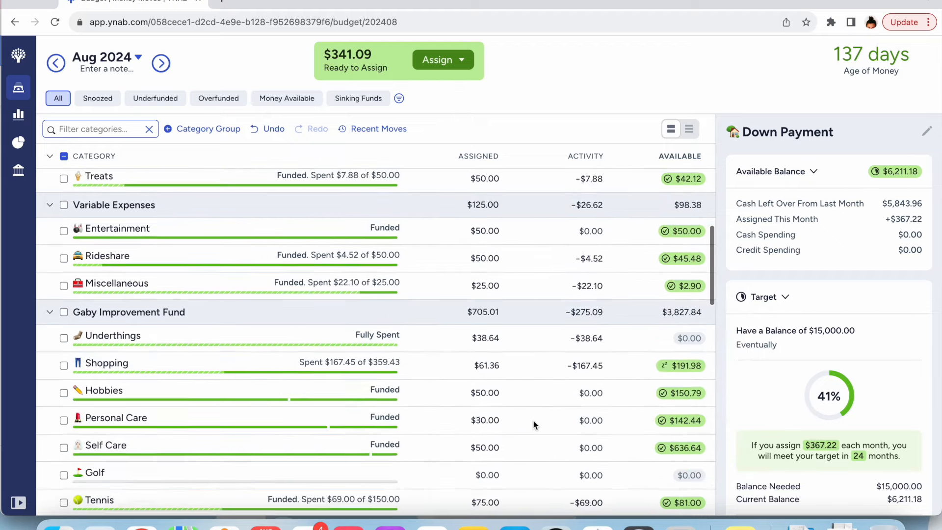
{"action": "scroll", "coordinate": [534, 420], "scroll_direction": "down", "scroll_amount": 2}
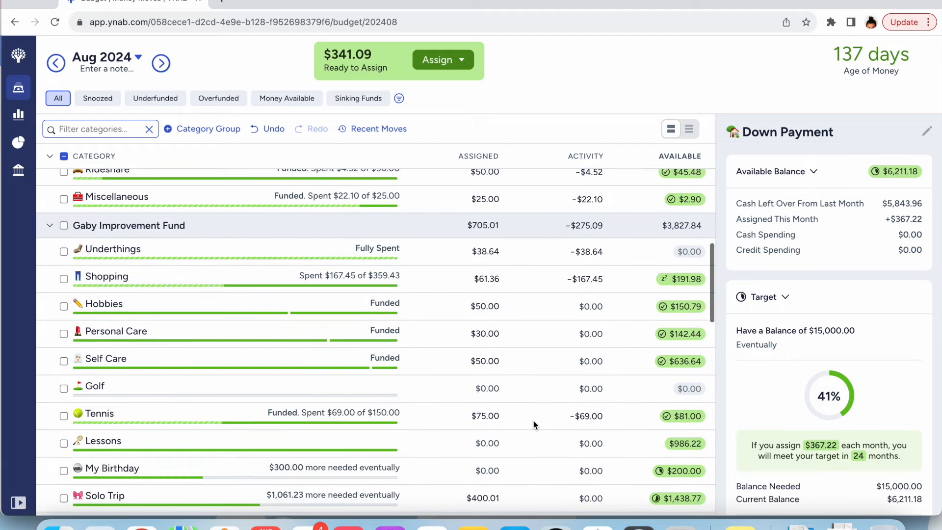
{"action": "scroll", "coordinate": [534, 420], "scroll_direction": "down", "scroll_amount": 2}
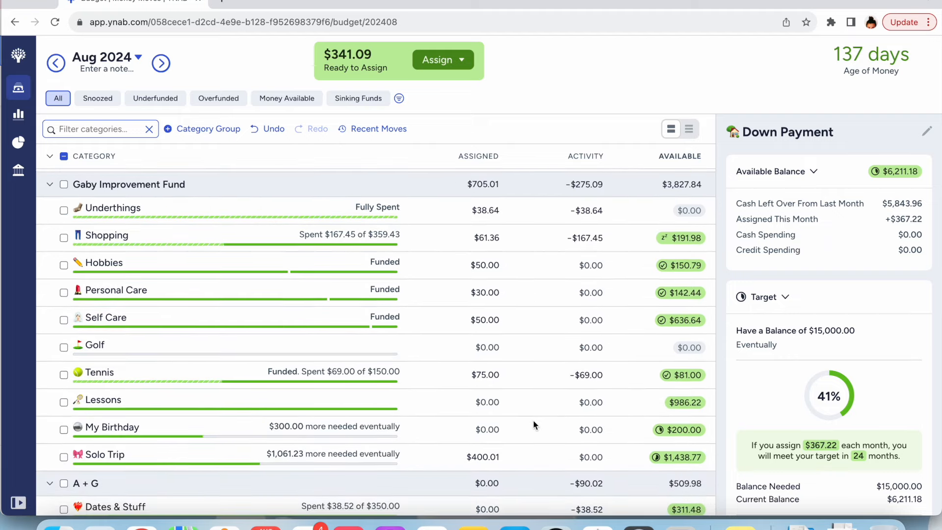
{"action": "scroll", "coordinate": [534, 420], "scroll_direction": "down", "scroll_amount": 5}
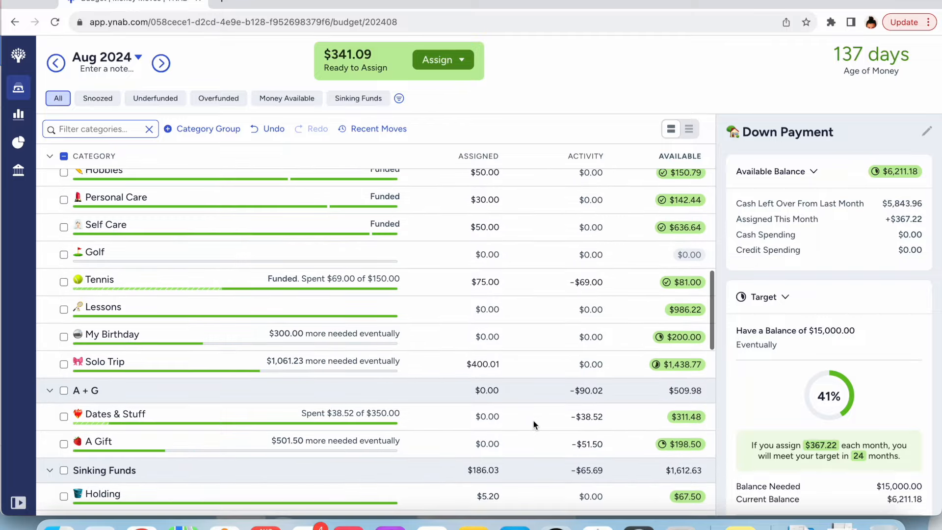
{"action": "scroll", "coordinate": [534, 420], "scroll_direction": "down", "scroll_amount": 6}
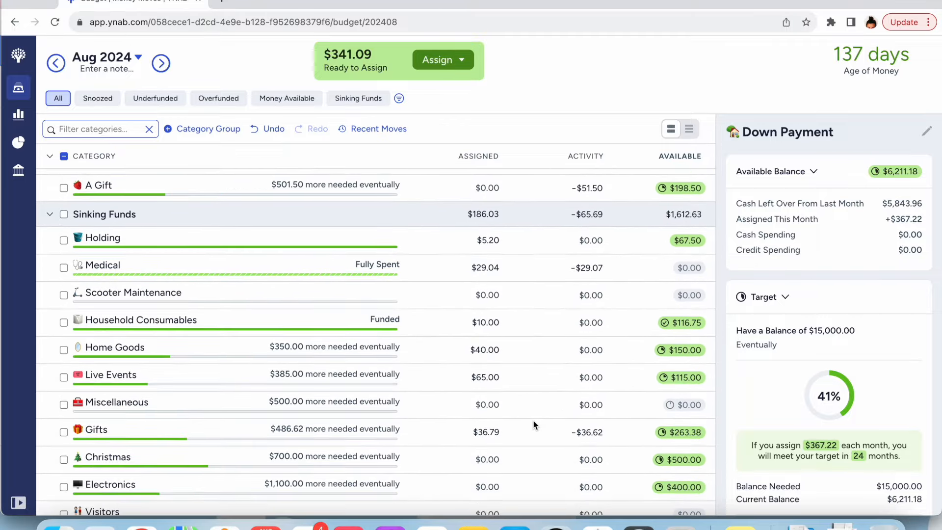
{"action": "scroll", "coordinate": [534, 421], "scroll_direction": "down", "scroll_amount": 5}
{"action": "scroll", "coordinate": [533, 424], "scroll_direction": "down", "scroll_amount": 3}
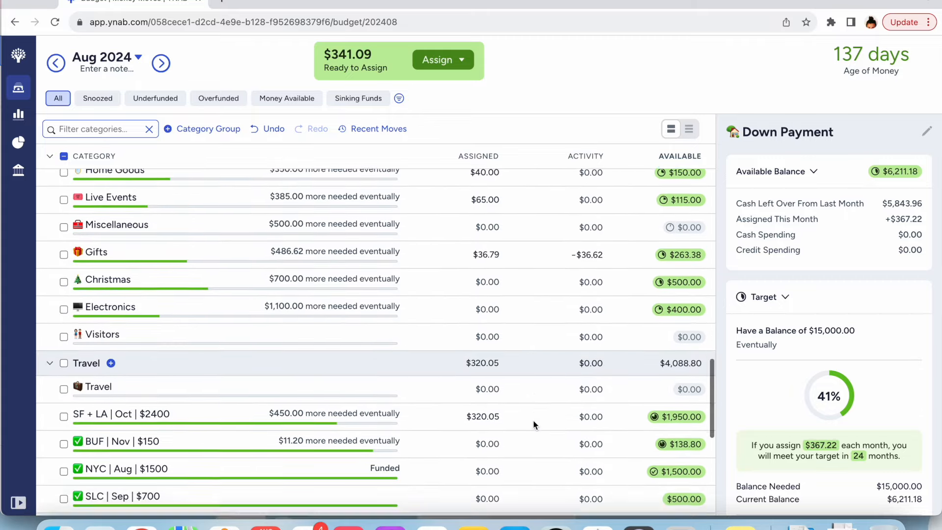
{"action": "scroll", "coordinate": [113, 340], "scroll_direction": "down", "scroll_amount": 1}
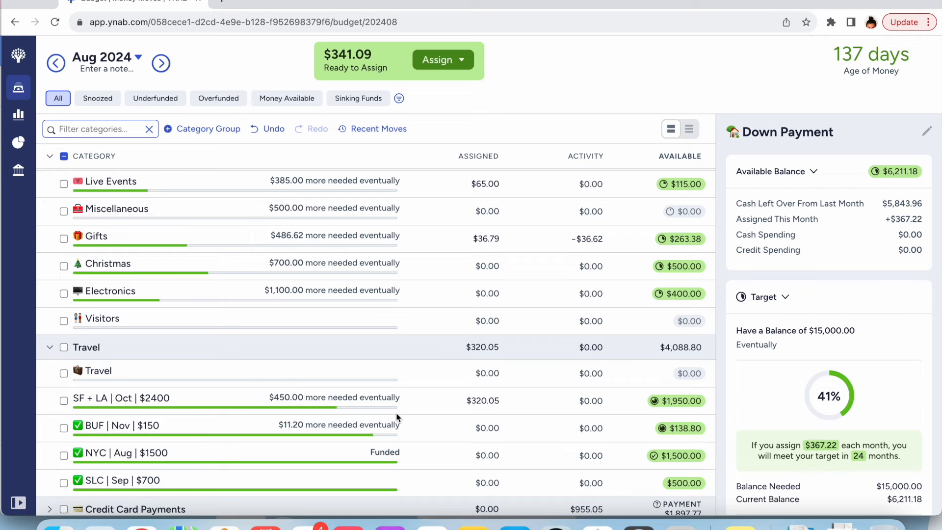
Add $150 to the August amount assigned to the SF + LA October trip, and deselect the category.
{"action": "scroll", "coordinate": [398, 417], "scroll_direction": "up", "scroll_amount": 1}
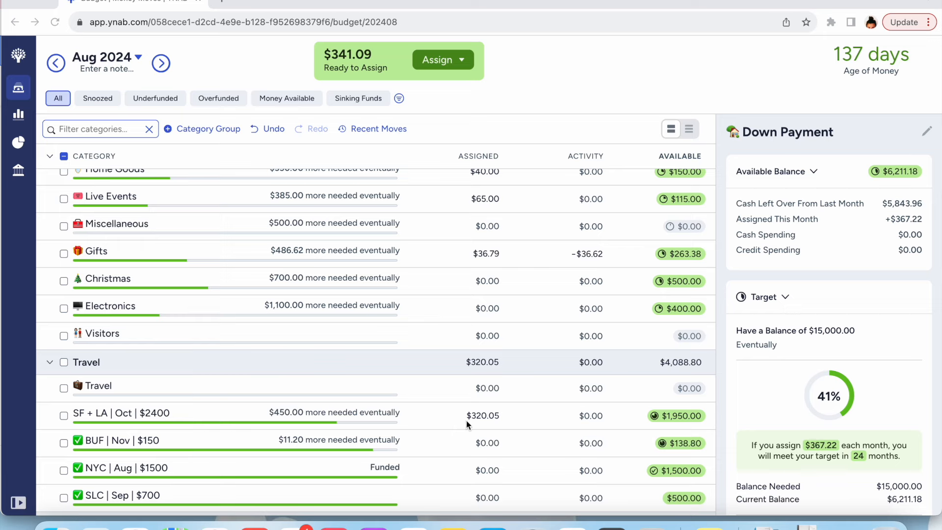
{"action": "left_click", "coordinate": [486, 417]}
{"action": "key", "text": "Right"}
{"action": "type", "text": "+"}
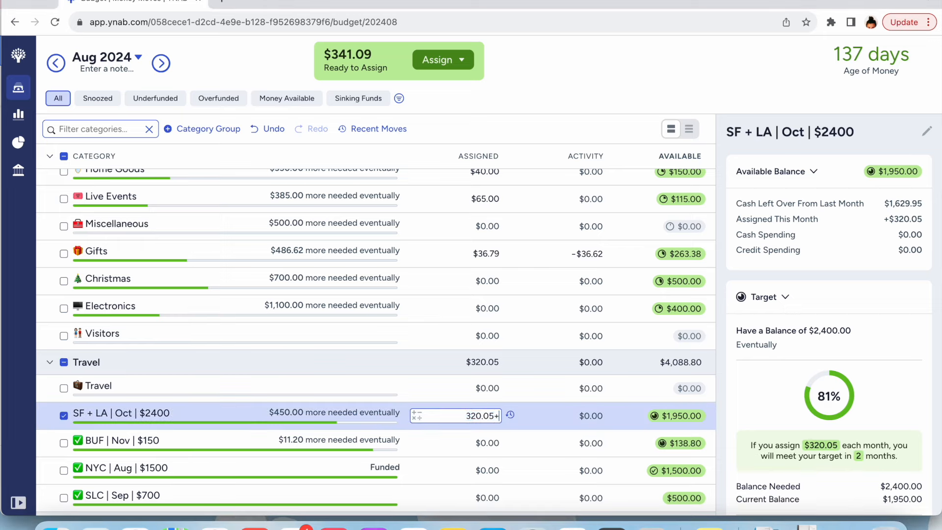
{"action": "type", "text": "150"}
{"action": "key", "text": "Return"}
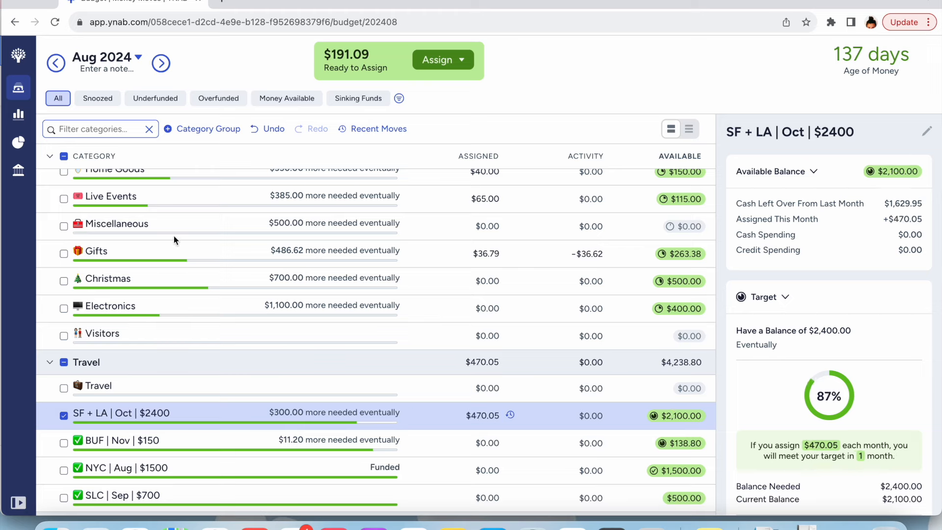
{"action": "left_click", "coordinate": [64, 416]}
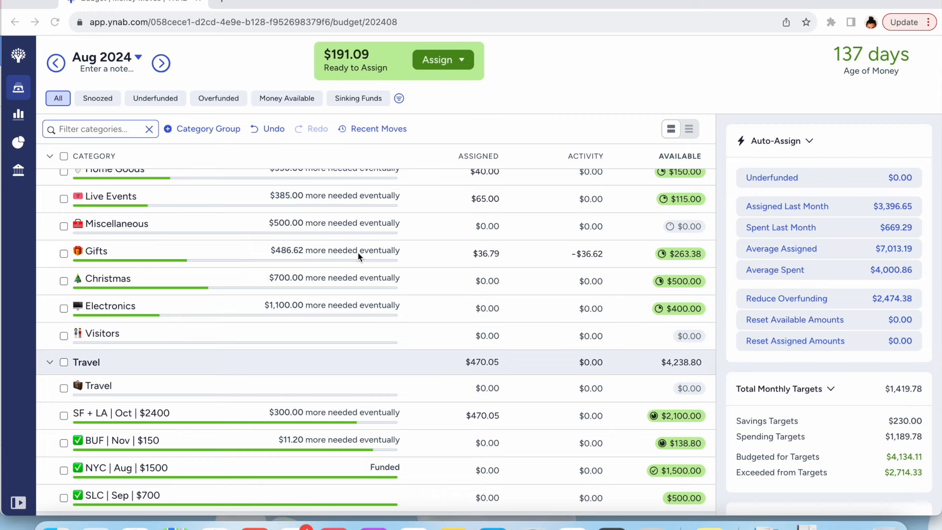
Assign $125 to the Visitors category under Sinking Funds for August, and deselect the category.
{"action": "left_click", "coordinate": [487, 334]}
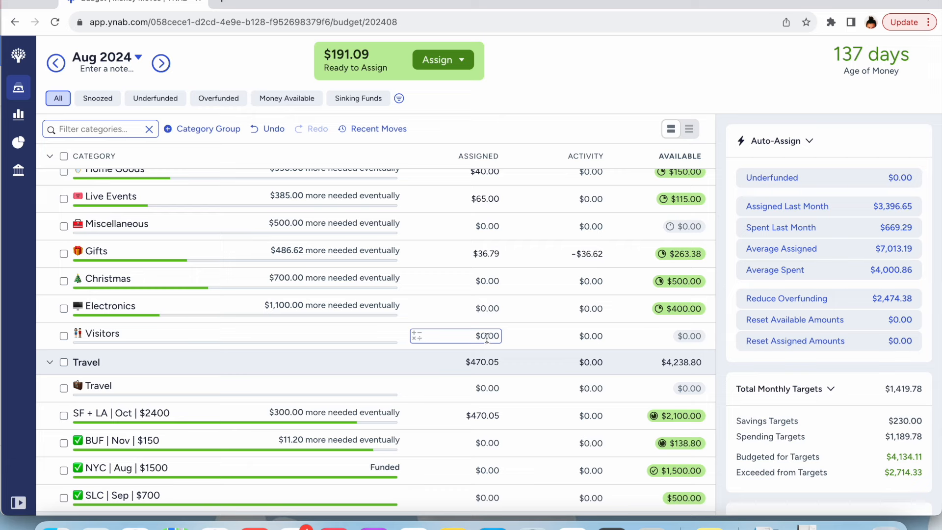
{"action": "left_click", "coordinate": [486, 336]}
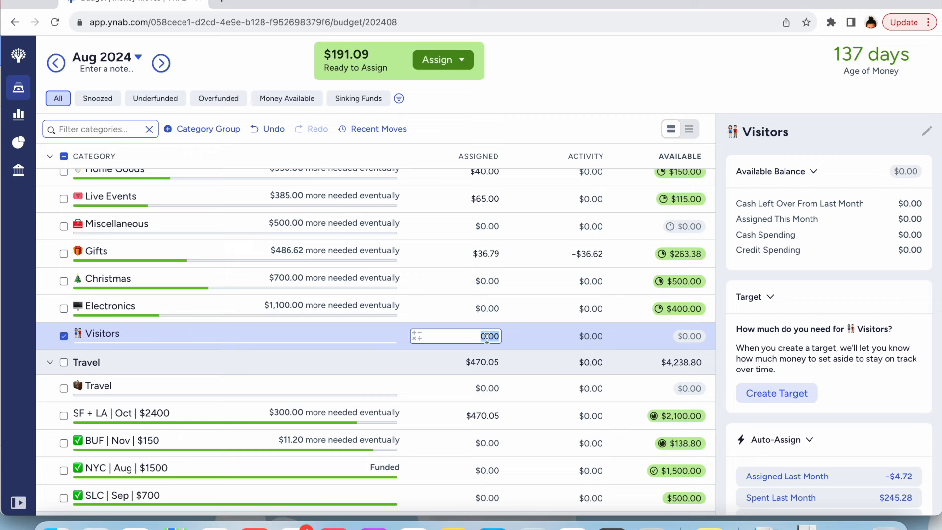
{"action": "type", "text": "125"}
{"action": "left_click", "coordinate": [562, 105]}
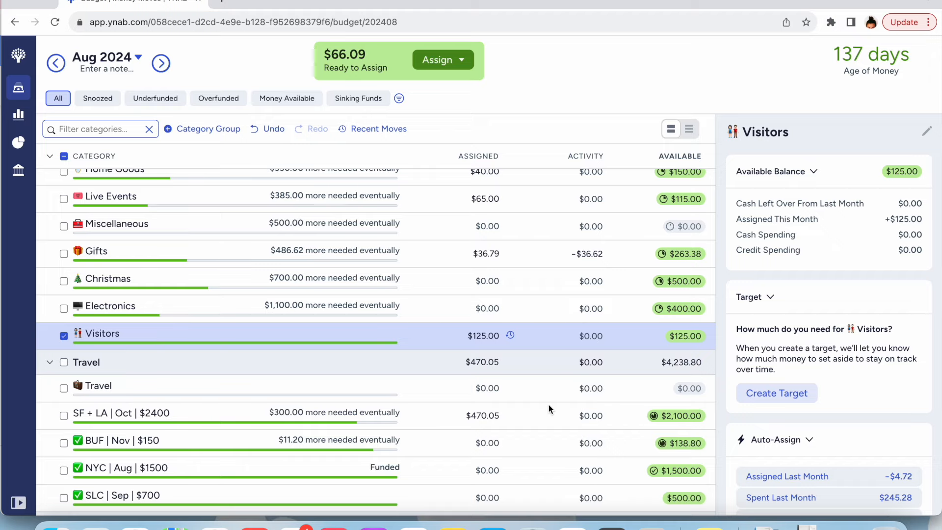
{"action": "scroll", "coordinate": [550, 408], "scroll_direction": "up", "scroll_amount": 2}
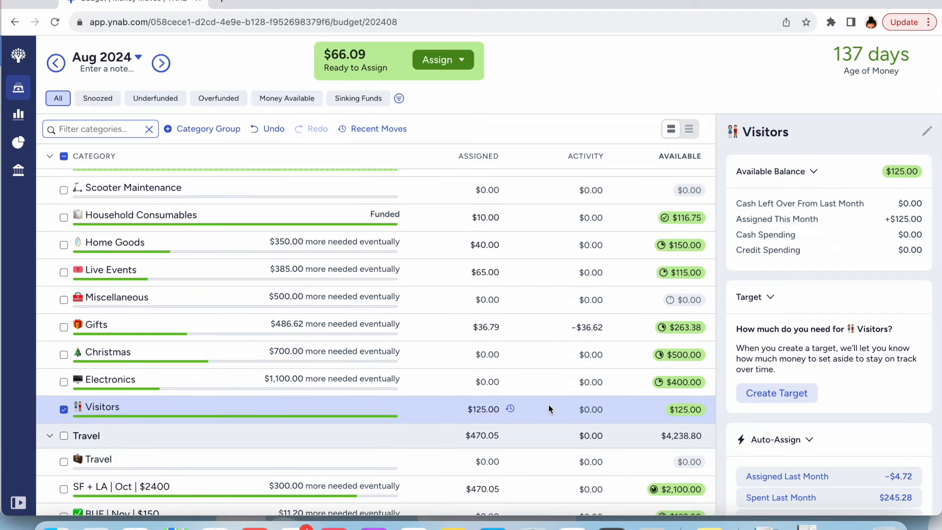
{"action": "scroll", "coordinate": [549, 407], "scroll_direction": "up", "scroll_amount": 2}
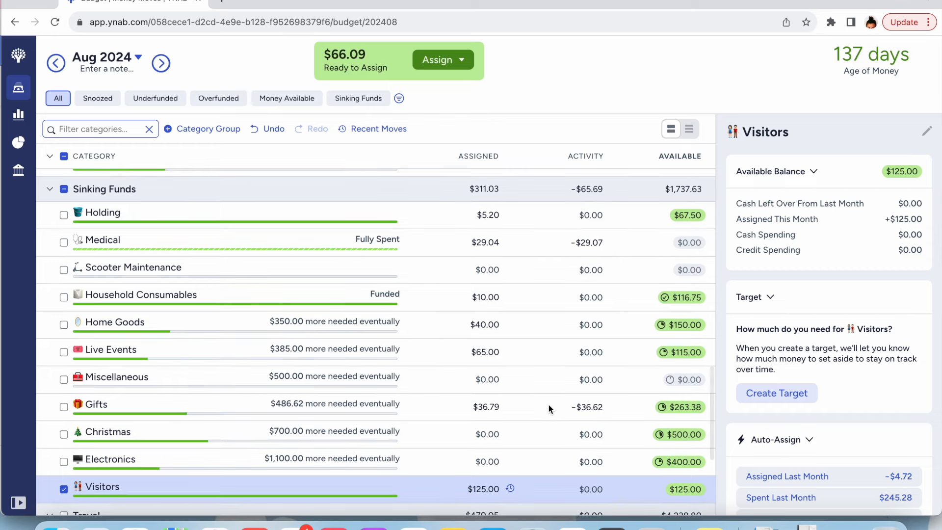
{"action": "left_click", "coordinate": [64, 489]}
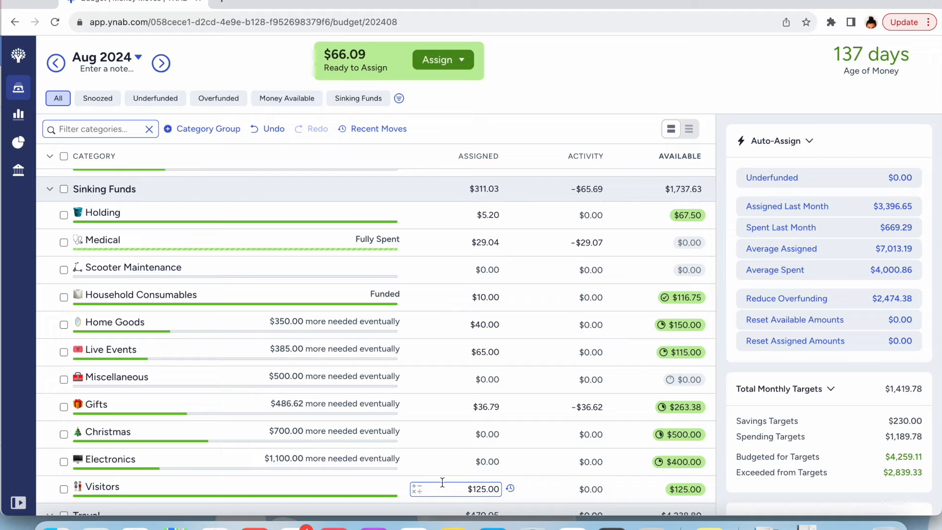
Look back through the August categories up to Save/Invest and check the transactions in the Dining Out category's activity.
{"action": "scroll", "coordinate": [442, 482], "scroll_direction": "up", "scroll_amount": 6}
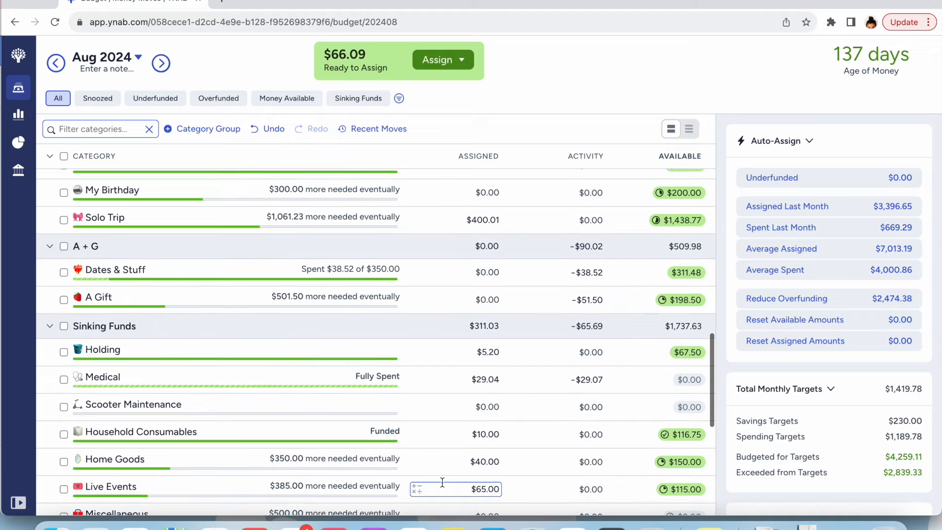
{"action": "scroll", "coordinate": [442, 483], "scroll_direction": "up", "scroll_amount": 5}
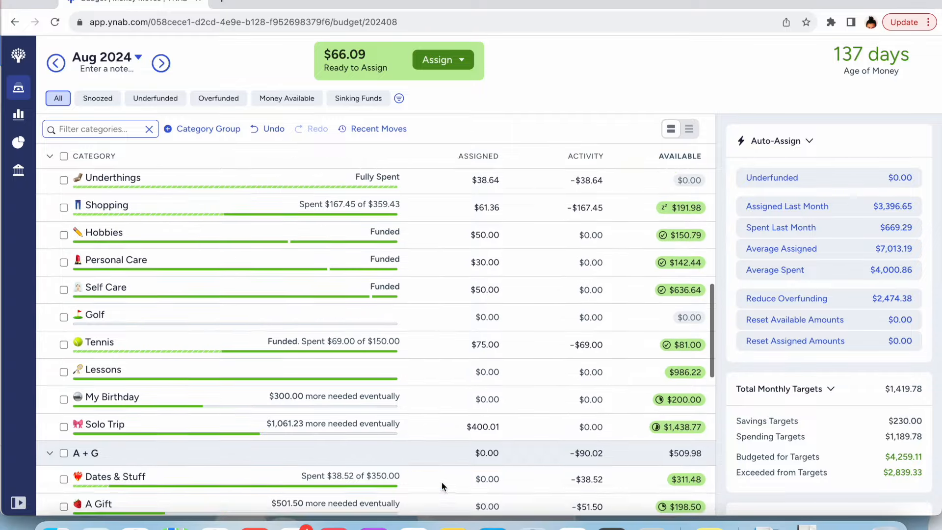
{"action": "scroll", "coordinate": [442, 482], "scroll_direction": "up", "scroll_amount": 6}
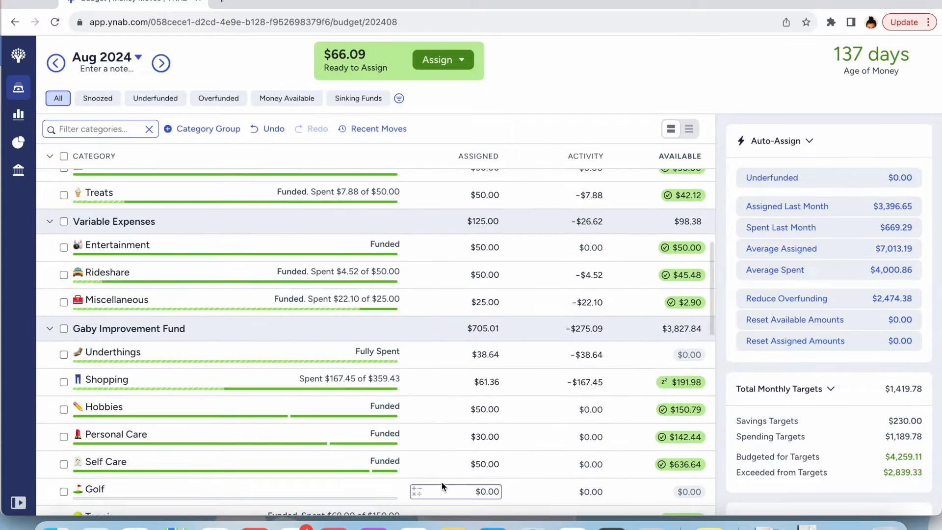
{"action": "scroll", "coordinate": [441, 483], "scroll_direction": "up", "scroll_amount": 4}
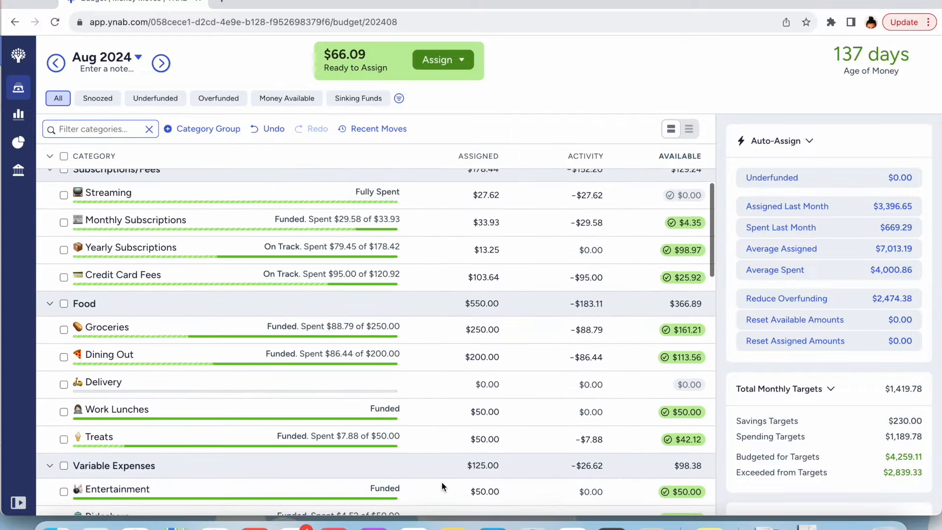
{"action": "left_click", "coordinate": [585, 409]}
{"action": "scroll", "coordinate": [578, 339], "scroll_direction": "down", "scroll_amount": 1}
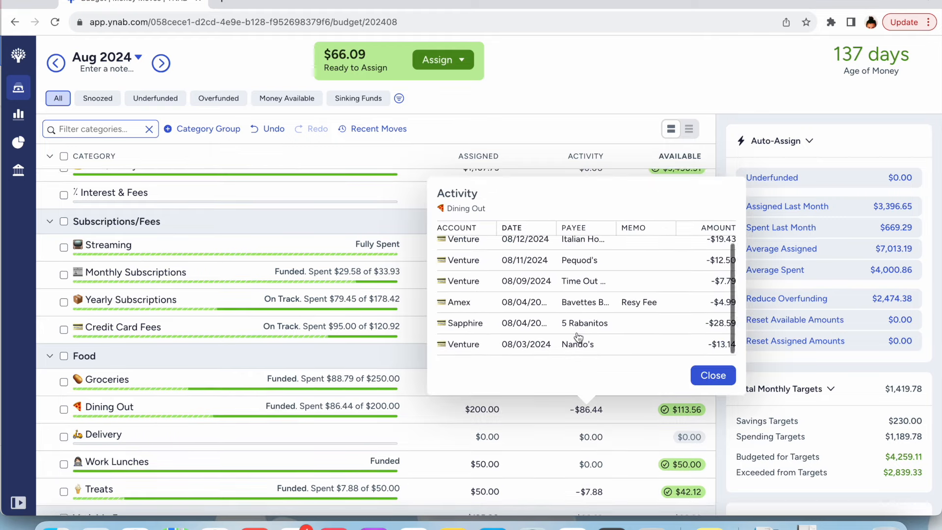
{"action": "left_click", "coordinate": [712, 375]}
{"action": "left_click", "coordinate": [441, 437]}
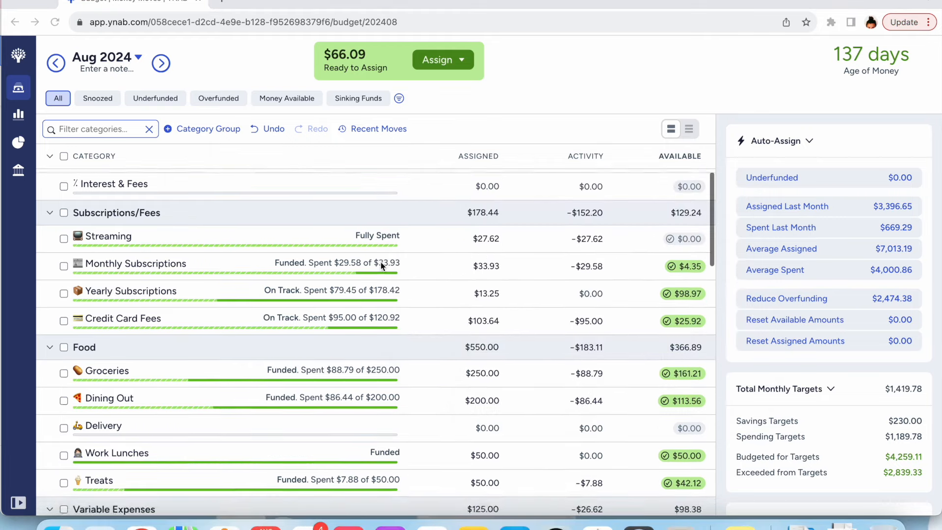
{"action": "scroll", "coordinate": [381, 265], "scroll_direction": "up", "scroll_amount": 4}
{"action": "scroll", "coordinate": [380, 262], "scroll_direction": "up", "scroll_amount": 3}
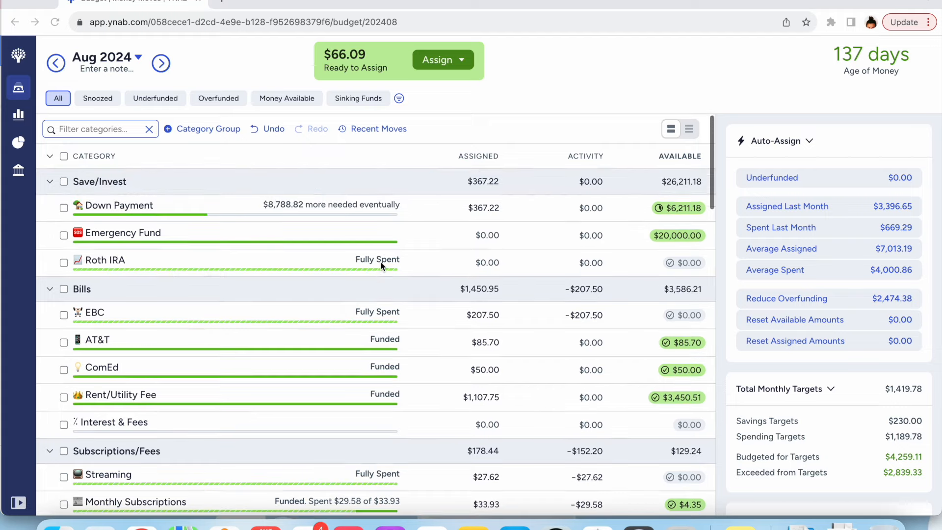
{"action": "scroll", "coordinate": [380, 262], "scroll_direction": "down", "scroll_amount": 20}
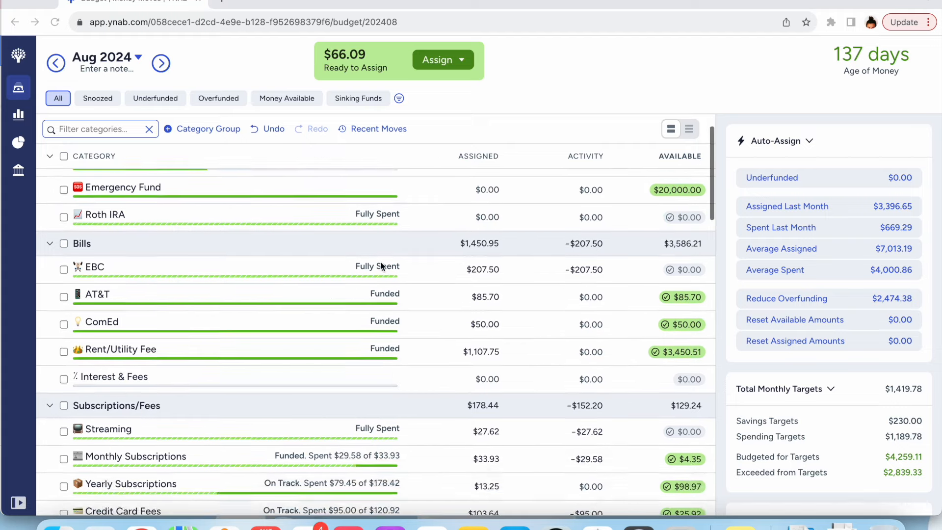
Add $25 to the August amount assigned to the Visitors category under Sinking Funds.
{"action": "scroll", "coordinate": [380, 266], "scroll_direction": "down", "scroll_amount": 10}
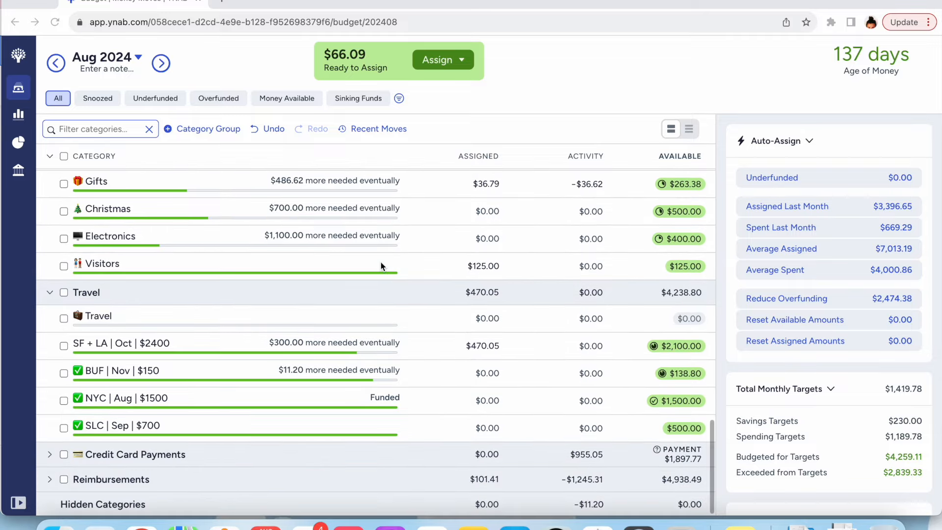
{"action": "left_click", "coordinate": [499, 272]}
{"action": "type", "text": "+25"}
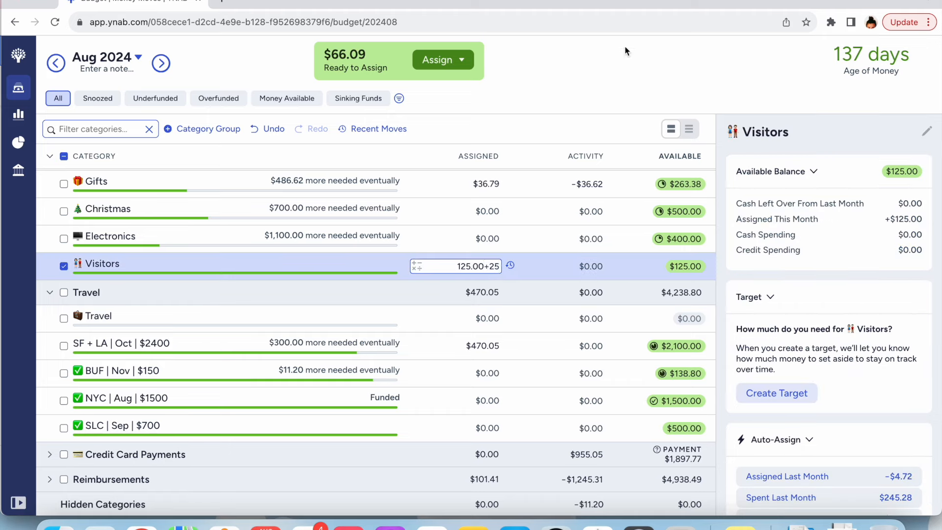
{"action": "key", "text": "Return"}
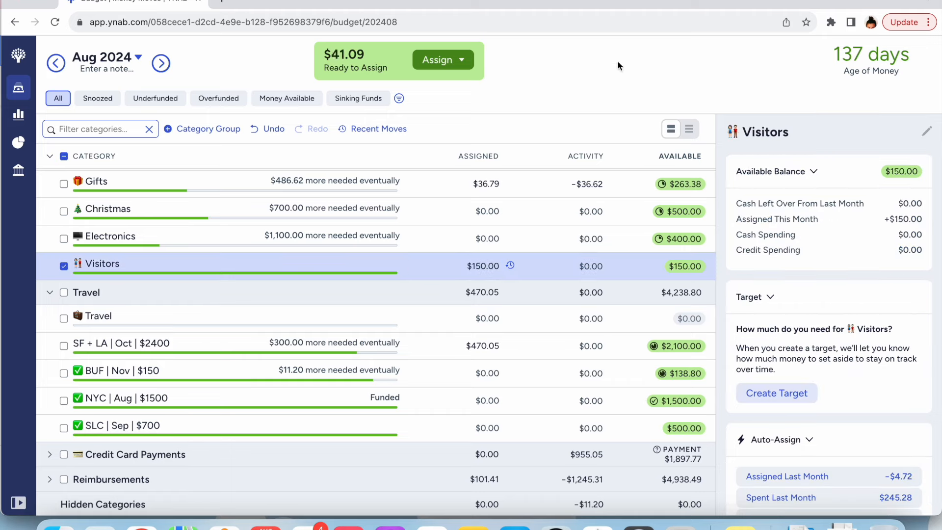
Add $40 to the August amount assigned to the SF + LA October trip, and deselect the category.
{"action": "left_click", "coordinate": [488, 346]}
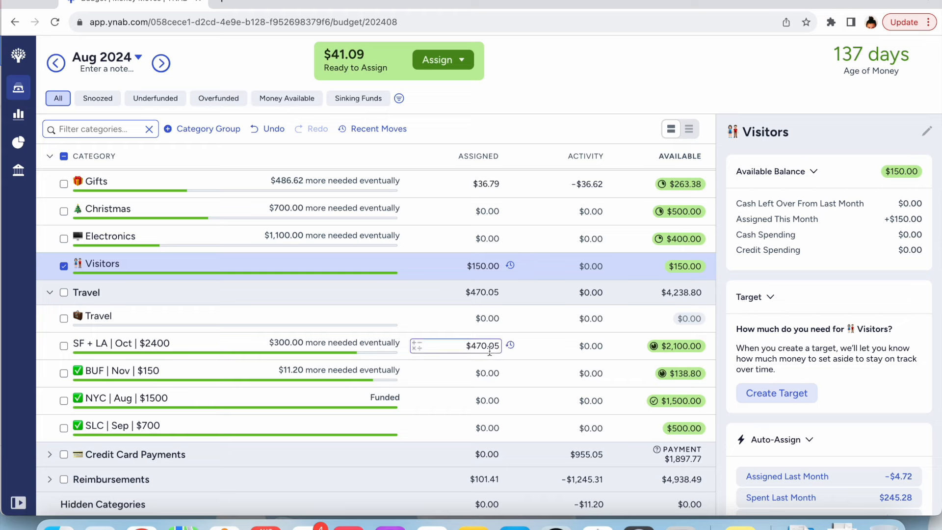
{"action": "key", "text": "Right"}
{"action": "type", "text": "+40"}
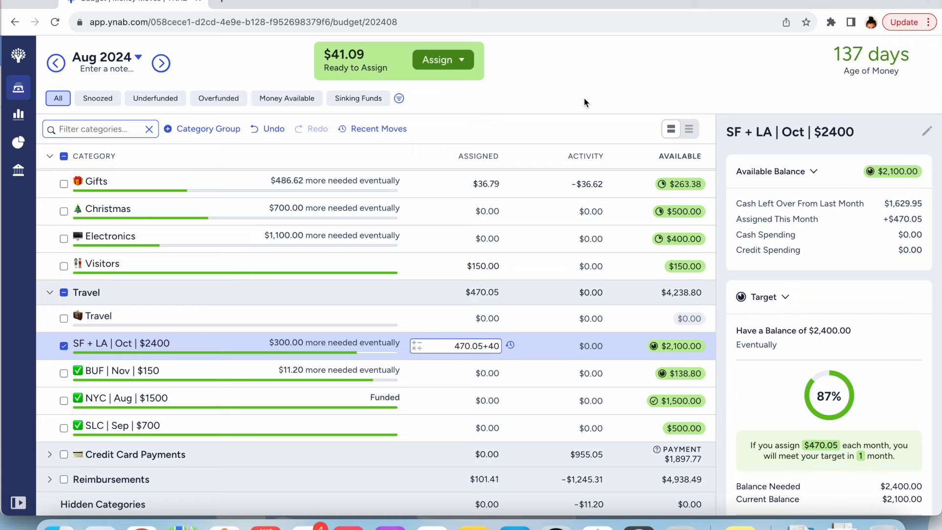
{"action": "key", "text": "Return"}
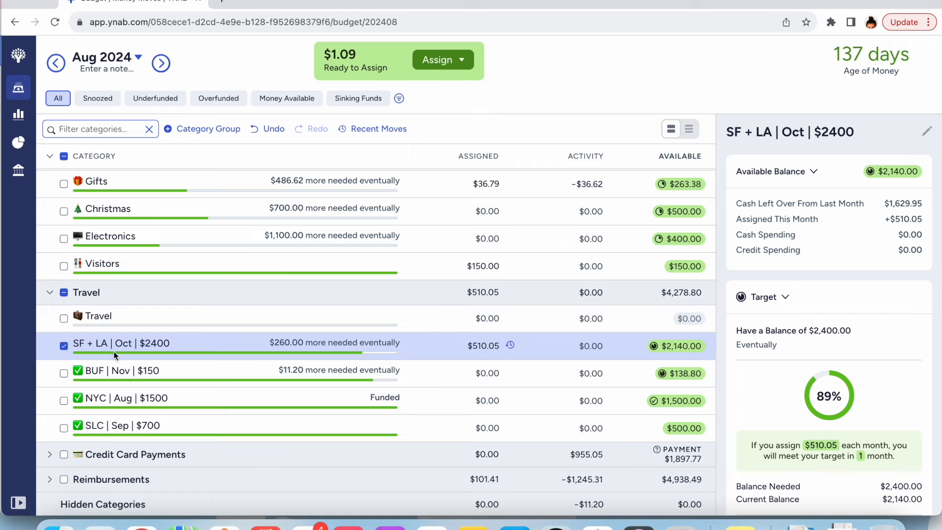
{"action": "left_click", "coordinate": [64, 345]}
Add the remaining $1.09 to the August amount assigned to the Holding category under Sinking Funds, and deselect it.
{"action": "scroll", "coordinate": [320, 354], "scroll_direction": "up", "scroll_amount": 6}
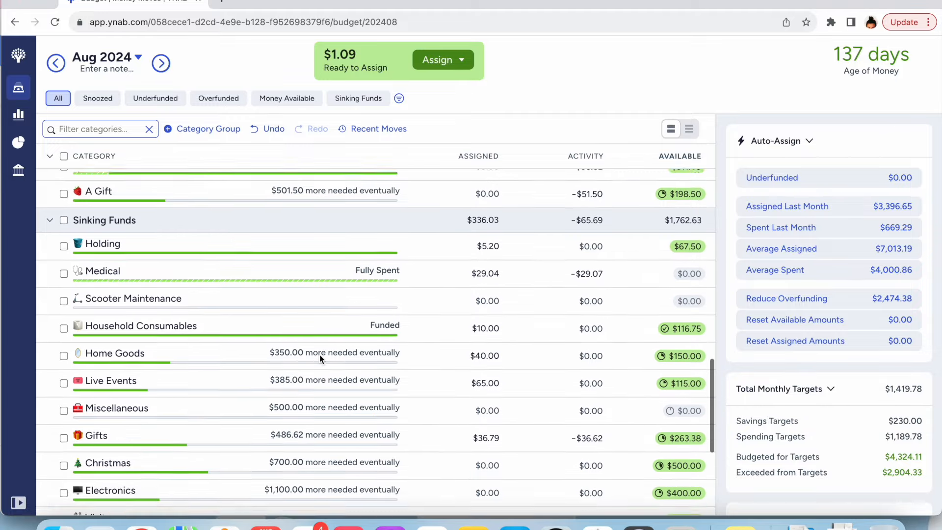
{"action": "left_click", "coordinate": [489, 257]}
{"action": "key", "text": "Right"}
{"action": "type", "text": "+1.09"}
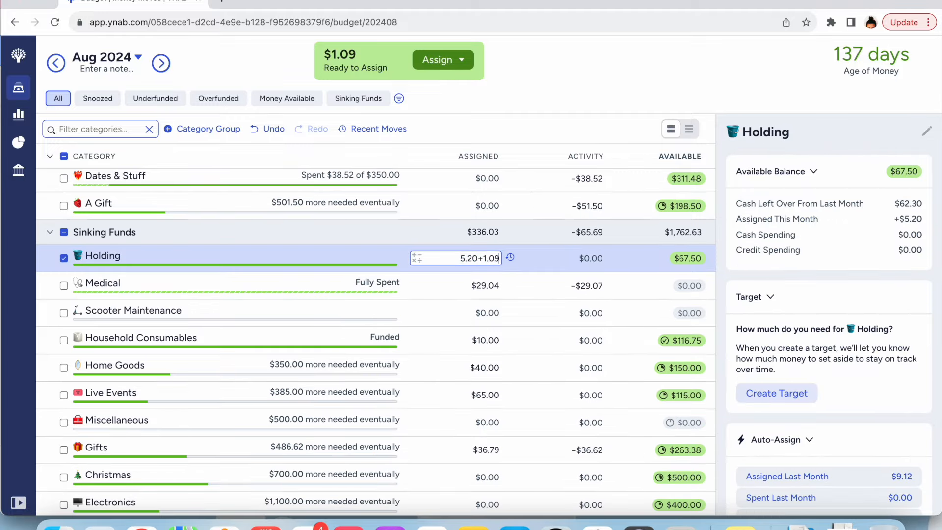
{"action": "key", "text": "Return"}
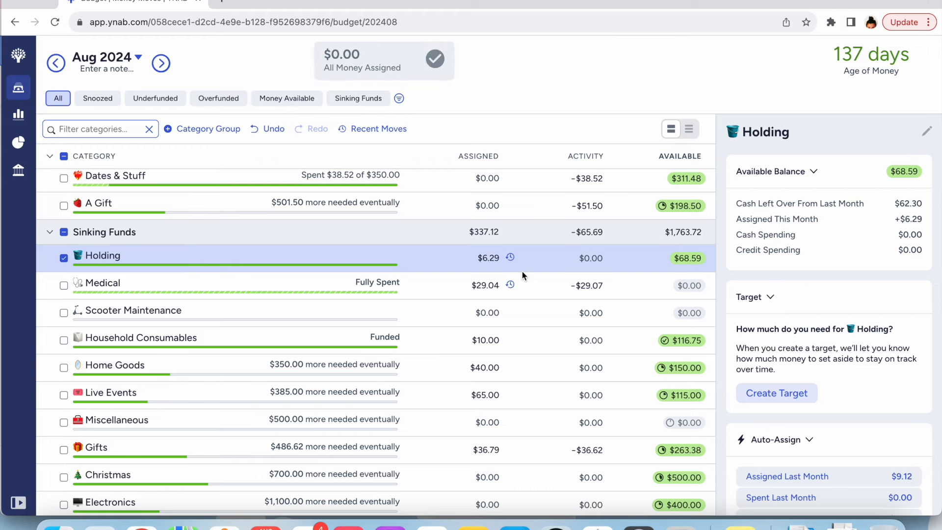
{"action": "left_click", "coordinate": [64, 257]}
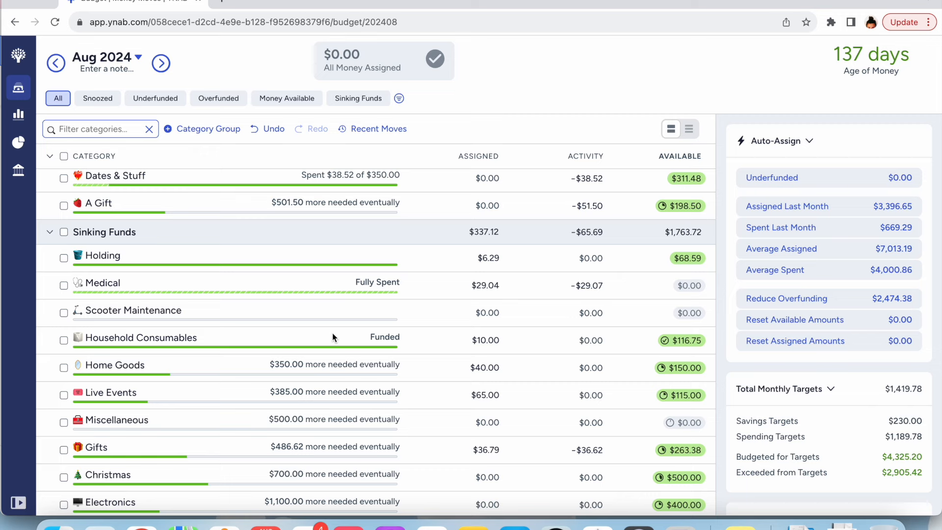
Check the transactions behind the Shopping category's August activity in the Gaby Improvement Fund, and close the list.
{"action": "scroll", "coordinate": [332, 337], "scroll_direction": "up", "scroll_amount": 7}
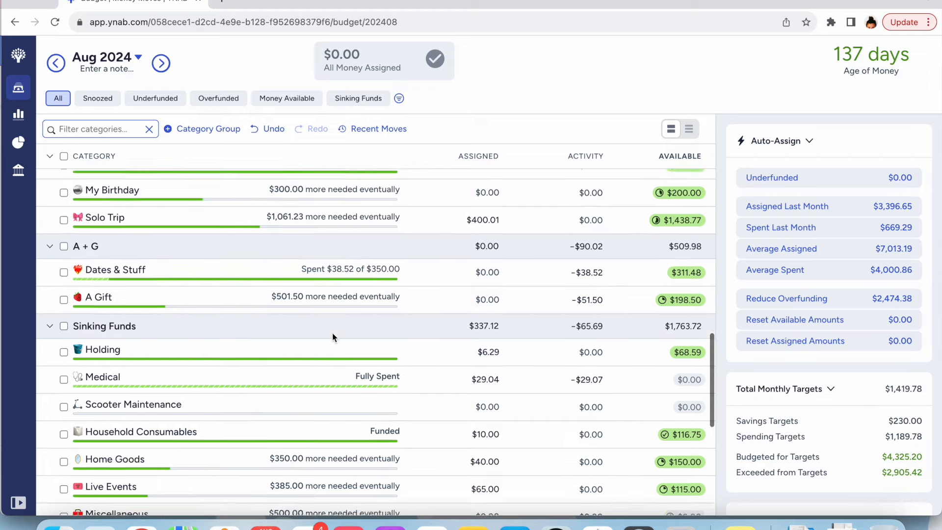
{"action": "scroll", "coordinate": [332, 336], "scroll_direction": "up", "scroll_amount": 1}
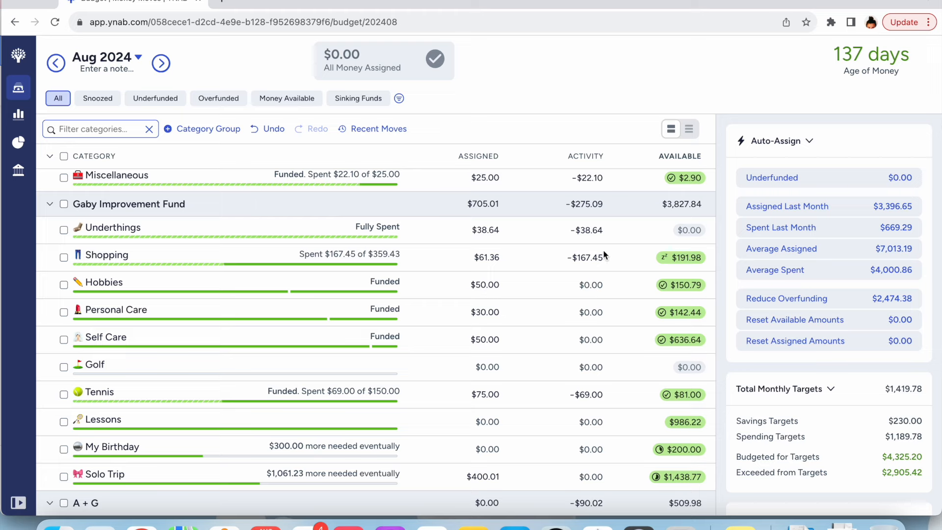
{"action": "left_click", "coordinate": [589, 260]}
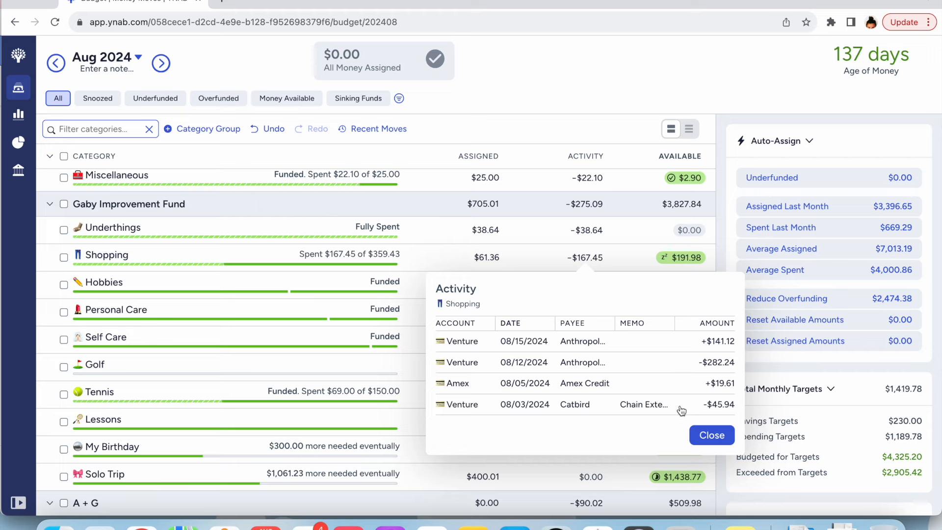
{"action": "left_click", "coordinate": [715, 435]}
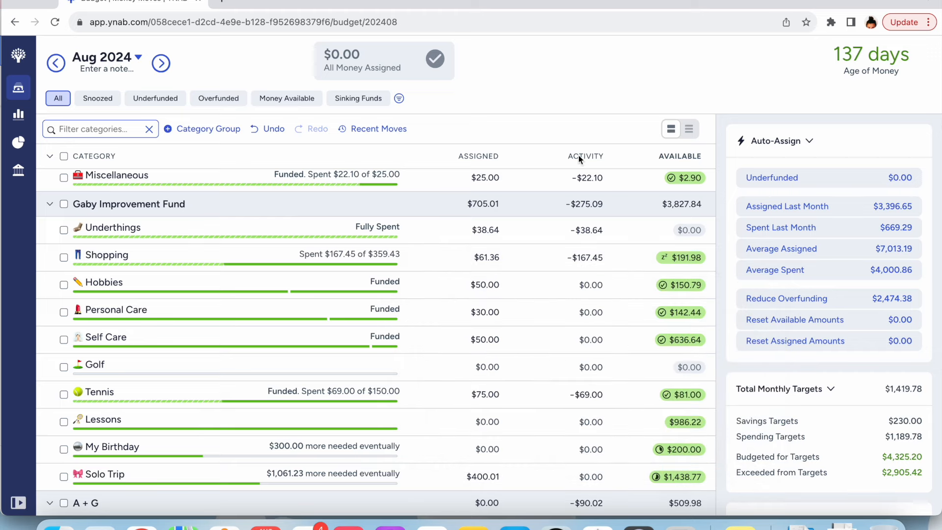
Review the August activity and available amounts from the Gaby Improvement Fund categories through A + G to Holding.
{"action": "mouse_move", "coordinate": [579, 155]}
{"action": "scroll", "coordinate": [555, 293], "scroll_direction": "down", "scroll_amount": 2}
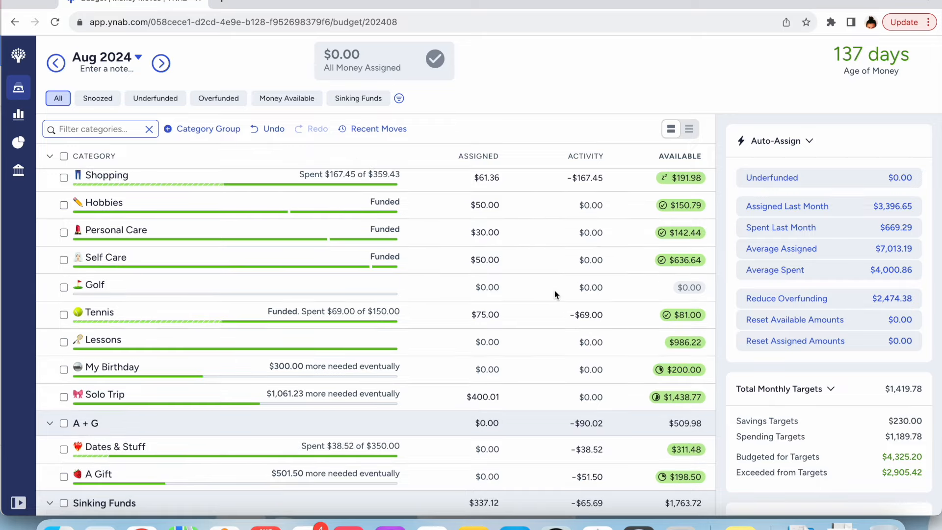
{"action": "scroll", "coordinate": [554, 295], "scroll_direction": "up", "scroll_amount": 1}
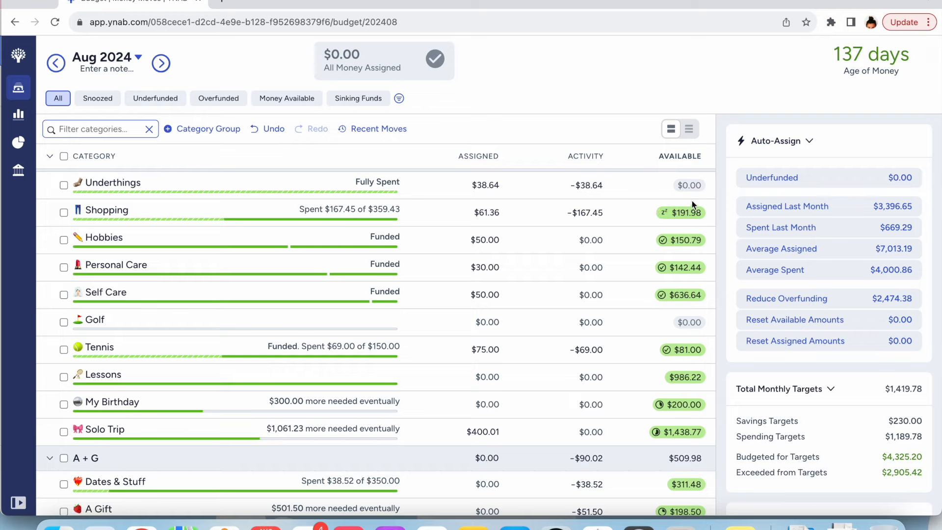
{"action": "scroll", "coordinate": [704, 447], "scroll_direction": "down", "scroll_amount": 4}
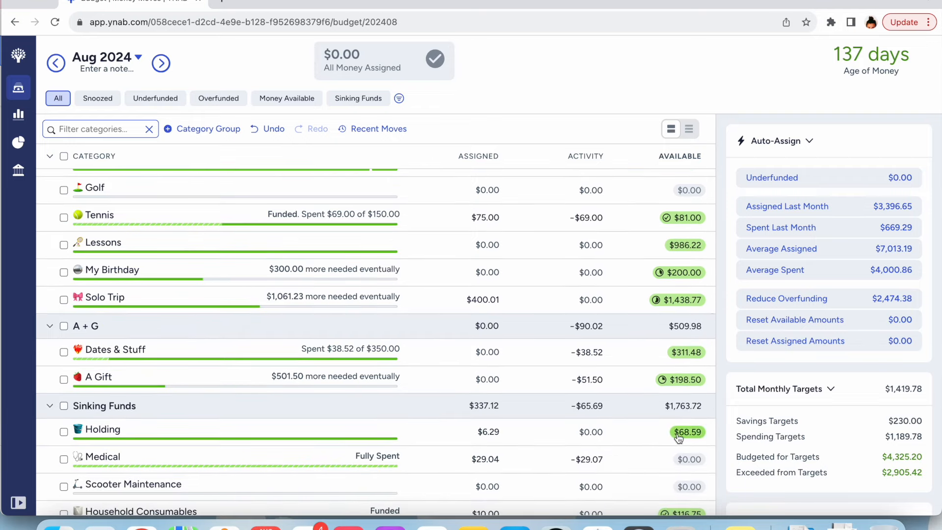
{"action": "scroll", "coordinate": [702, 427], "scroll_direction": "up", "scroll_amount": 4}
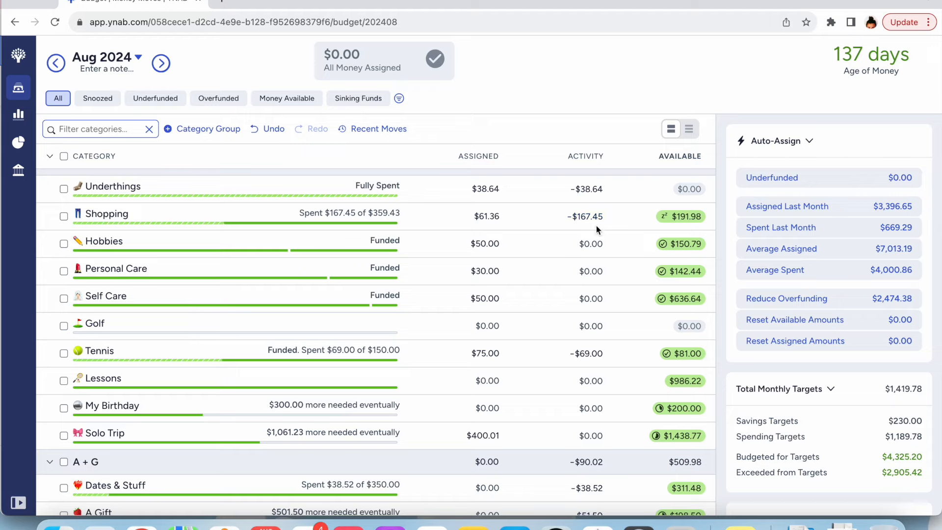
{"action": "scroll", "coordinate": [611, 239], "scroll_direction": "down", "scroll_amount": 3}
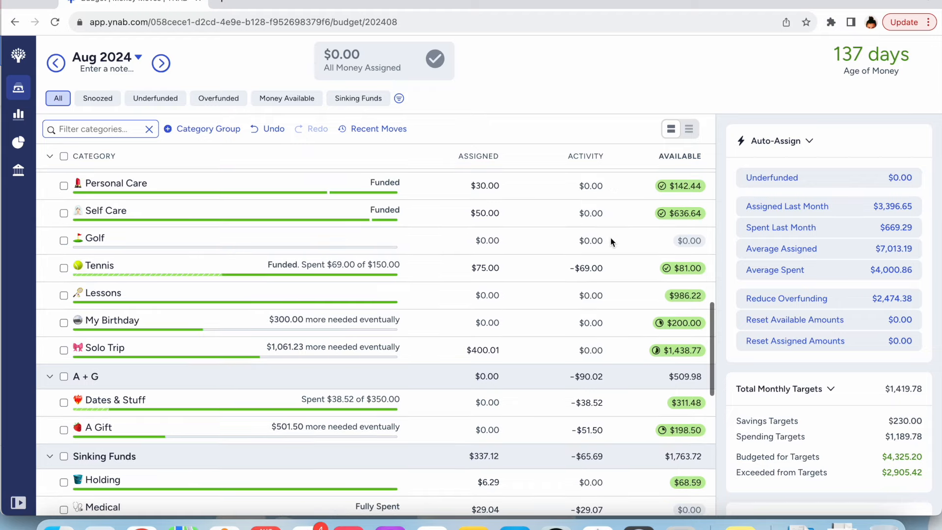
Review the August assigned amounts of all category groups from Save/Invest through Sinking Funds.
{"action": "scroll", "coordinate": [610, 238], "scroll_direction": "up", "scroll_amount": 10}
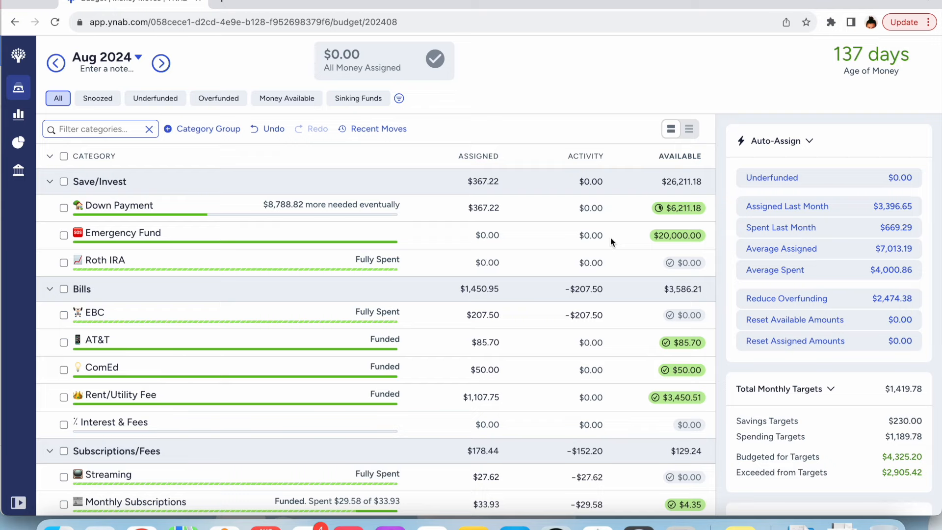
{"action": "scroll", "coordinate": [611, 237], "scroll_direction": "down", "scroll_amount": 4}
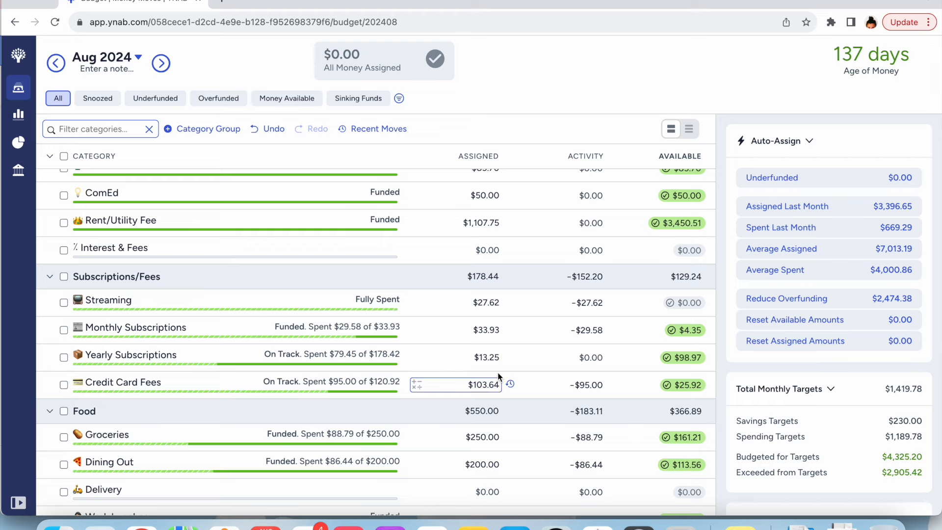
{"action": "scroll", "coordinate": [498, 377], "scroll_direction": "down", "scroll_amount": 3}
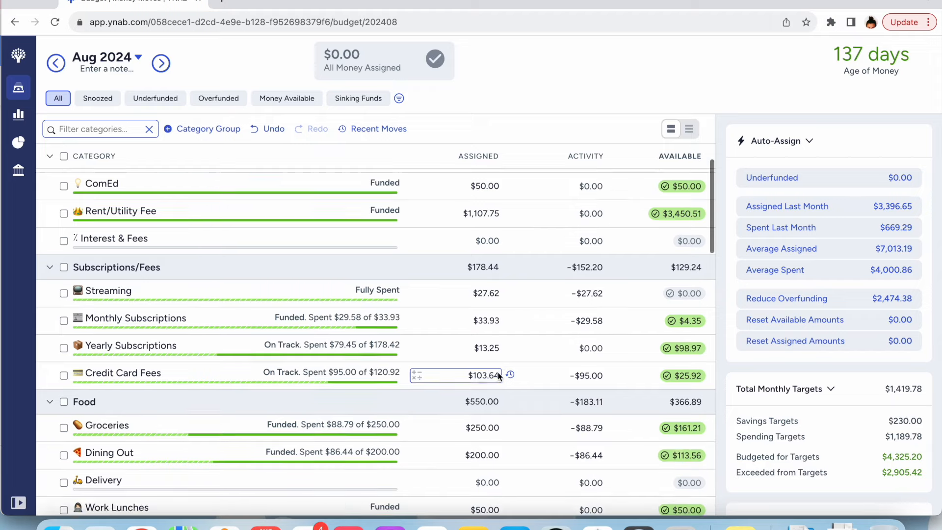
{"action": "scroll", "coordinate": [499, 377], "scroll_direction": "down", "scroll_amount": 4}
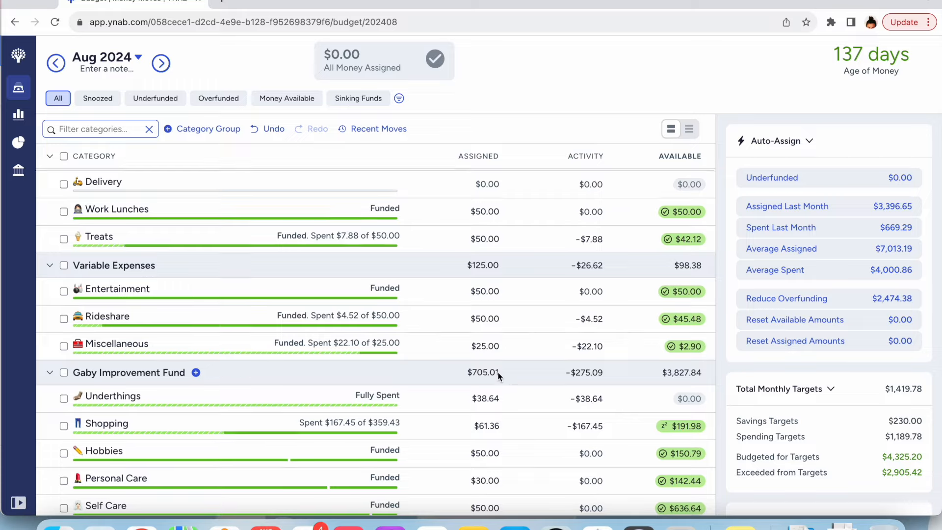
{"action": "scroll", "coordinate": [498, 377], "scroll_direction": "down", "scroll_amount": 3}
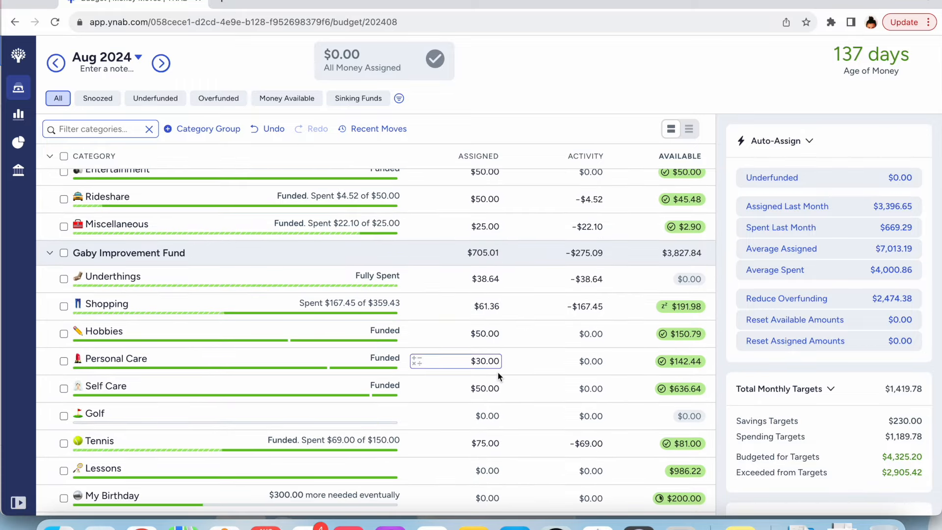
{"action": "scroll", "coordinate": [499, 377], "scroll_direction": "down", "scroll_amount": 3}
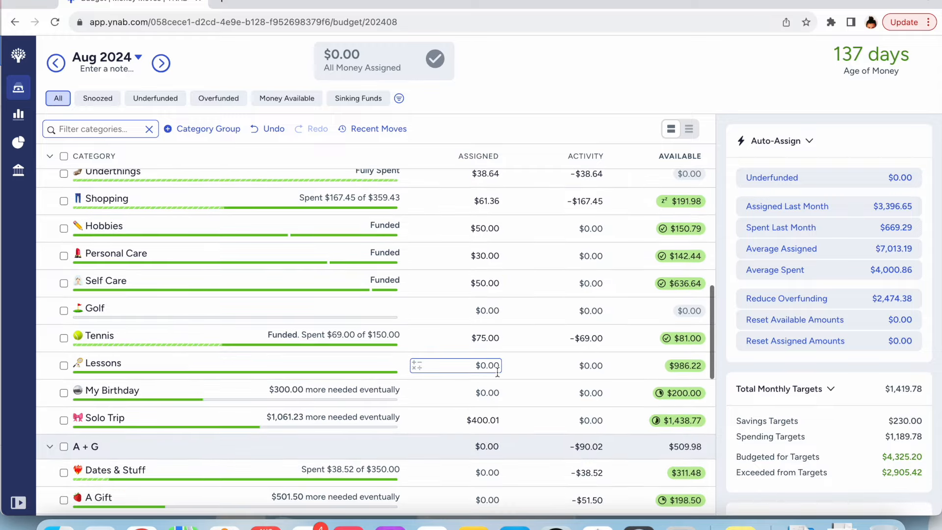
{"action": "scroll", "coordinate": [497, 372], "scroll_direction": "down", "scroll_amount": 3}
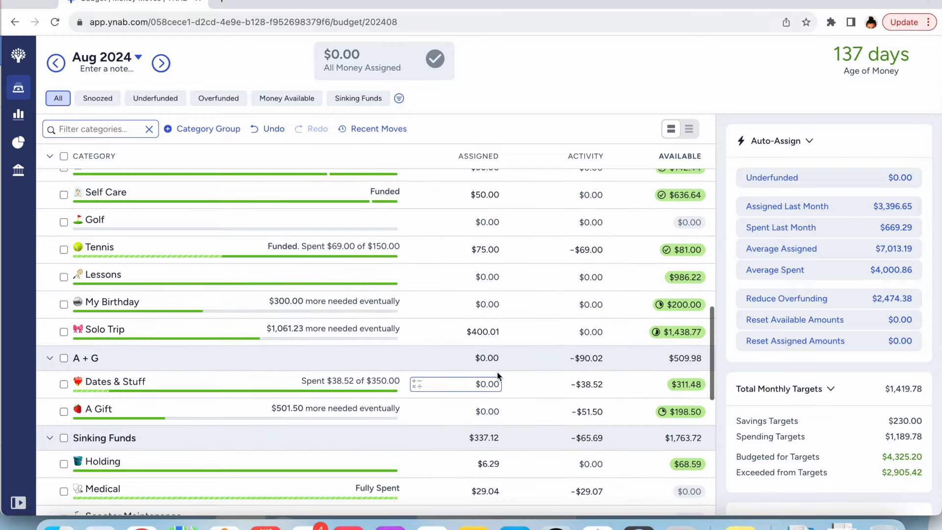
{"action": "scroll", "coordinate": [496, 372], "scroll_direction": "down", "scroll_amount": 5}
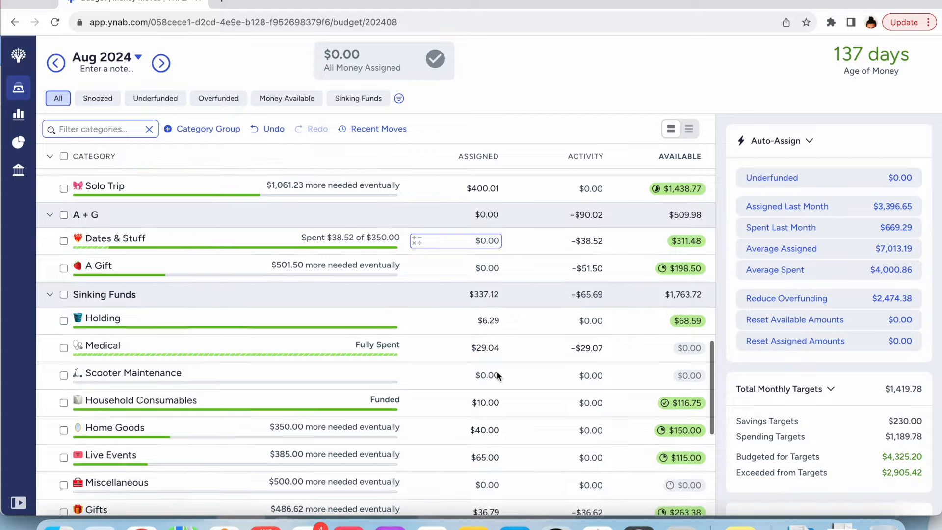
{"action": "scroll", "coordinate": [497, 372], "scroll_direction": "down", "scroll_amount": 1}
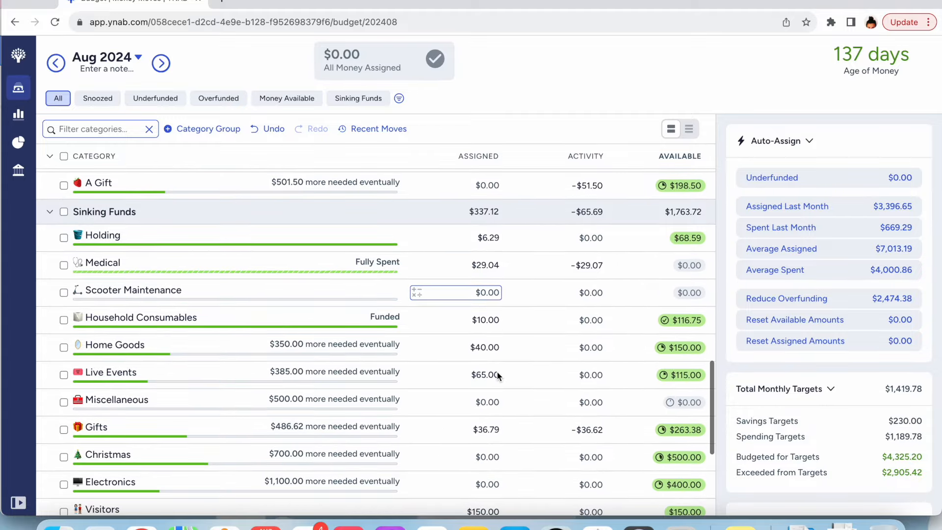
Look back over the August categories up to Save/Invest, and review them again down to the A + G group.
{"action": "scroll", "coordinate": [496, 372], "scroll_direction": "up", "scroll_amount": 4}
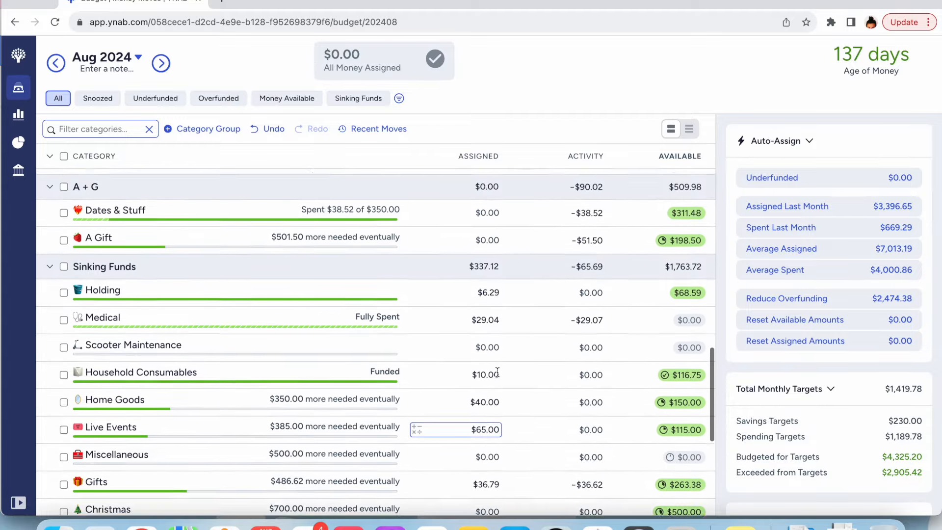
{"action": "scroll", "coordinate": [496, 372], "scroll_direction": "up", "scroll_amount": 10}
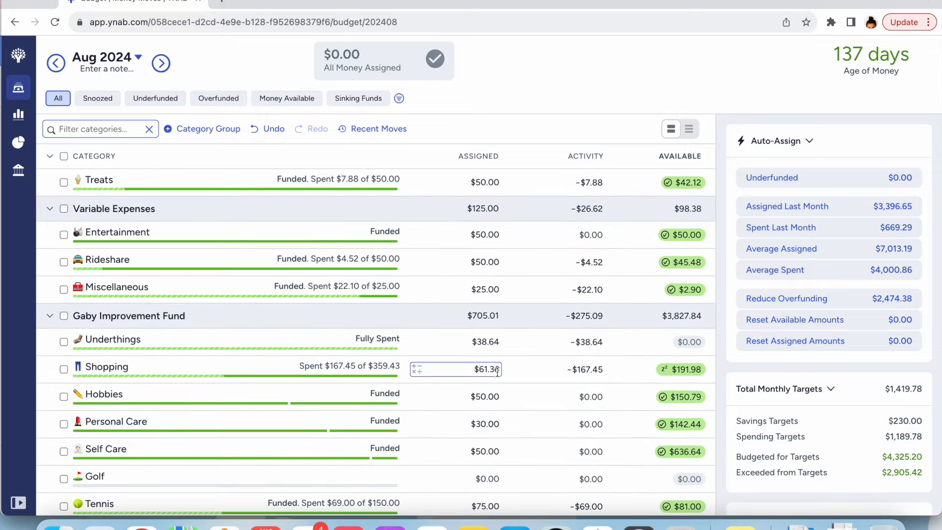
{"action": "scroll", "coordinate": [497, 372], "scroll_direction": "up", "scroll_amount": 4}
{"action": "scroll", "coordinate": [497, 372], "scroll_direction": "up", "scroll_amount": 11}
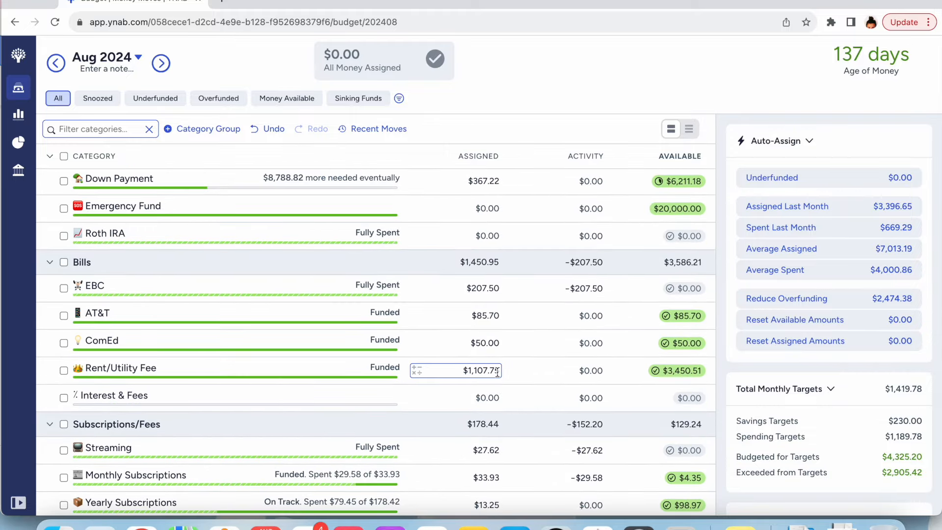
{"action": "scroll", "coordinate": [497, 372], "scroll_direction": "up", "scroll_amount": 1}
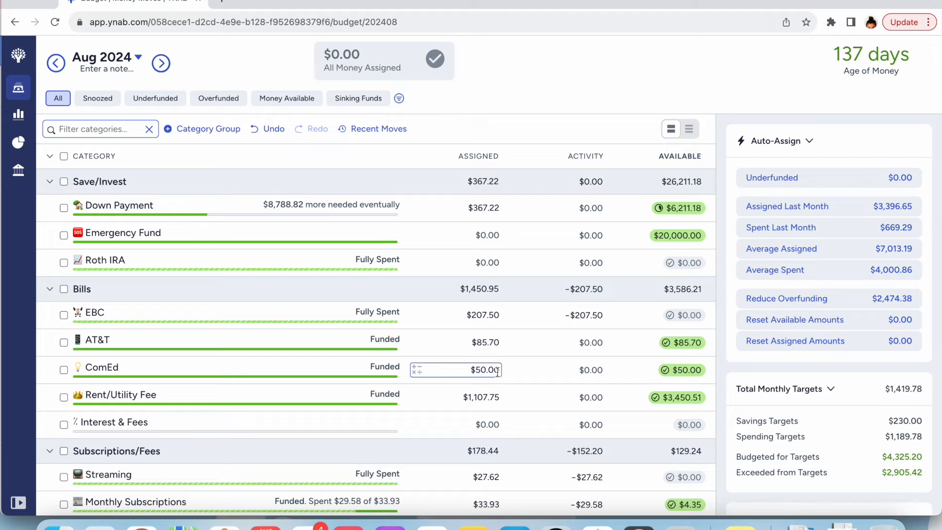
{"action": "scroll", "coordinate": [497, 372], "scroll_direction": "down", "scroll_amount": 6}
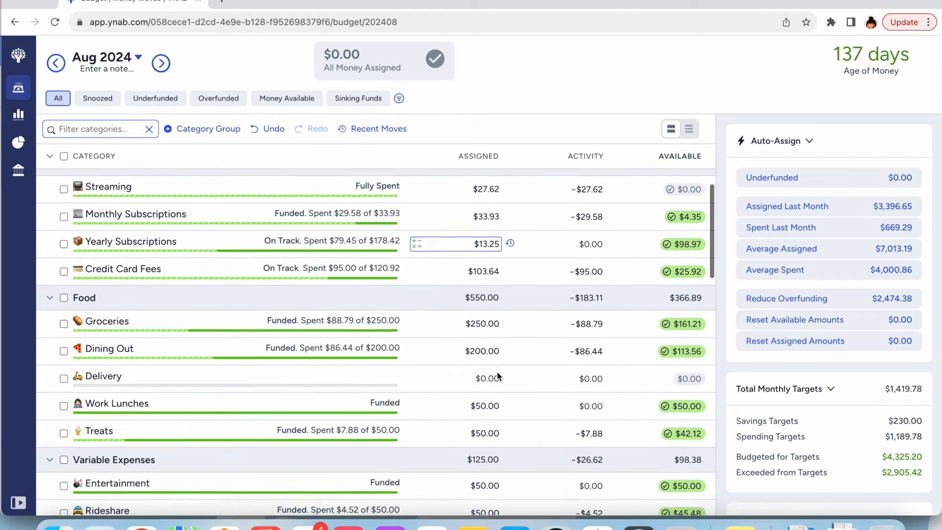
{"action": "scroll", "coordinate": [497, 372], "scroll_direction": "down", "scroll_amount": 2}
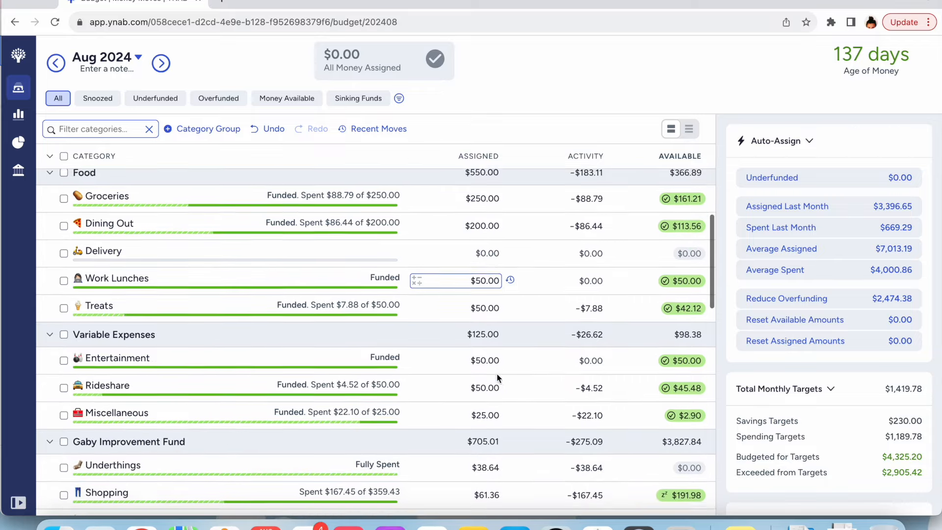
{"action": "scroll", "coordinate": [497, 375], "scroll_direction": "down", "scroll_amount": 6}
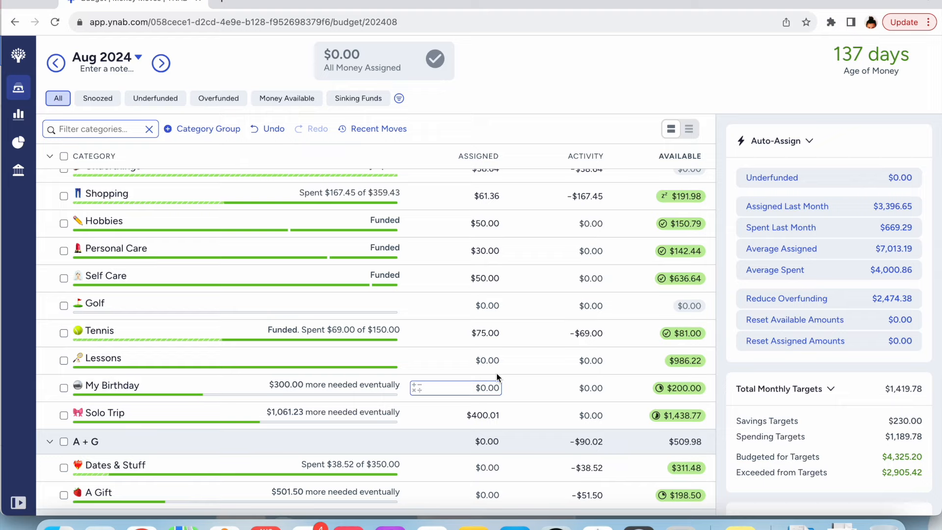
Review the August category amounts from the Gaby Improvement Fund back up through Food, Subscriptions/Fees and Bills to Save/Invest.
{"action": "scroll", "coordinate": [496, 373], "scroll_direction": "up", "scroll_amount": 1}
{"action": "scroll", "coordinate": [496, 373], "scroll_direction": "up", "scroll_amount": 1}
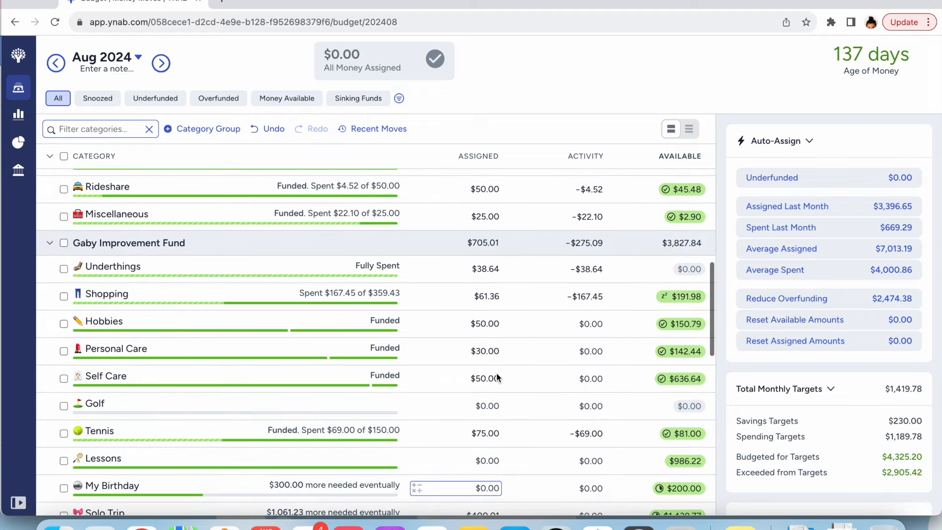
{"action": "scroll", "coordinate": [496, 377], "scroll_direction": "up", "scroll_amount": 1}
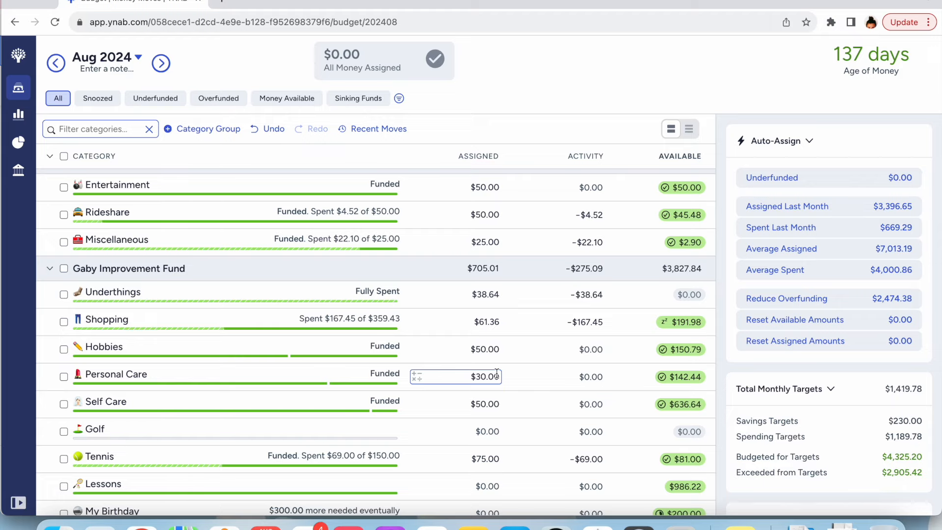
{"action": "scroll", "coordinate": [496, 373], "scroll_direction": "up", "scroll_amount": 5}
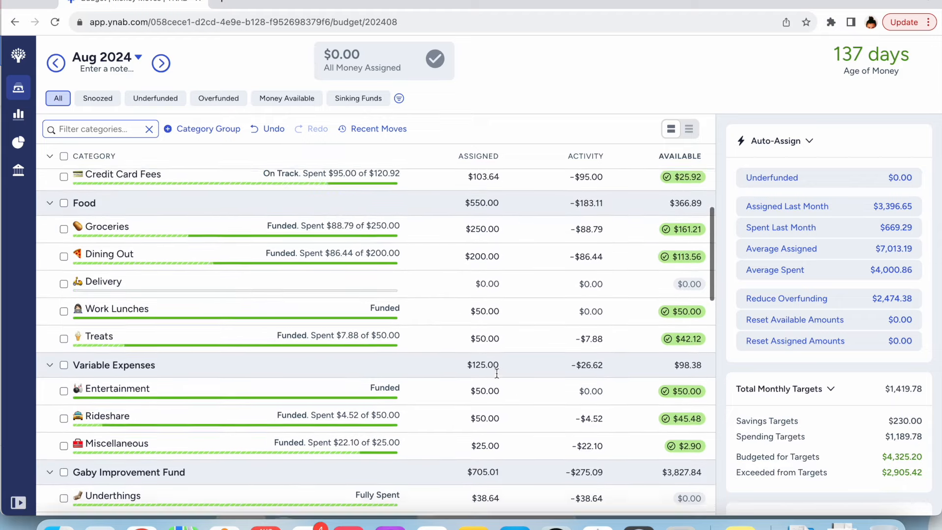
{"action": "scroll", "coordinate": [496, 373], "scroll_direction": "up", "scroll_amount": 3}
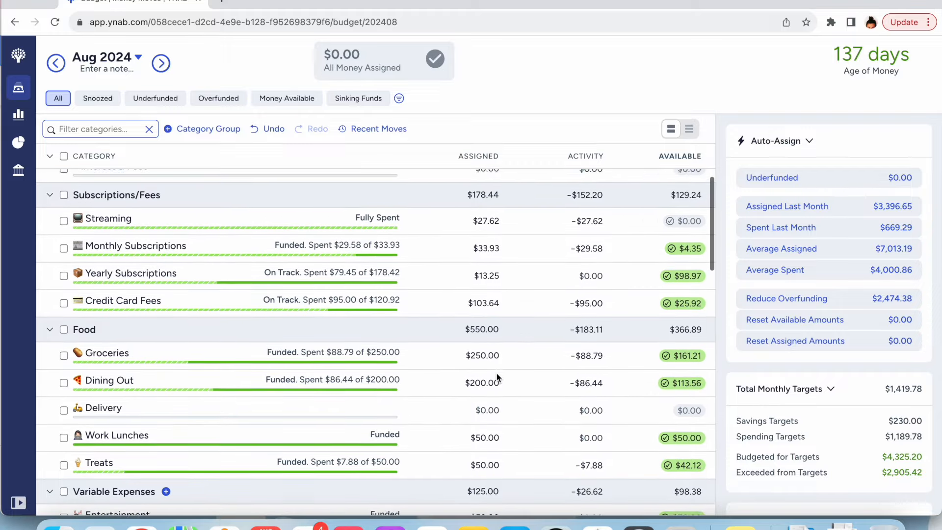
{"action": "scroll", "coordinate": [496, 374], "scroll_direction": "up", "scroll_amount": 2}
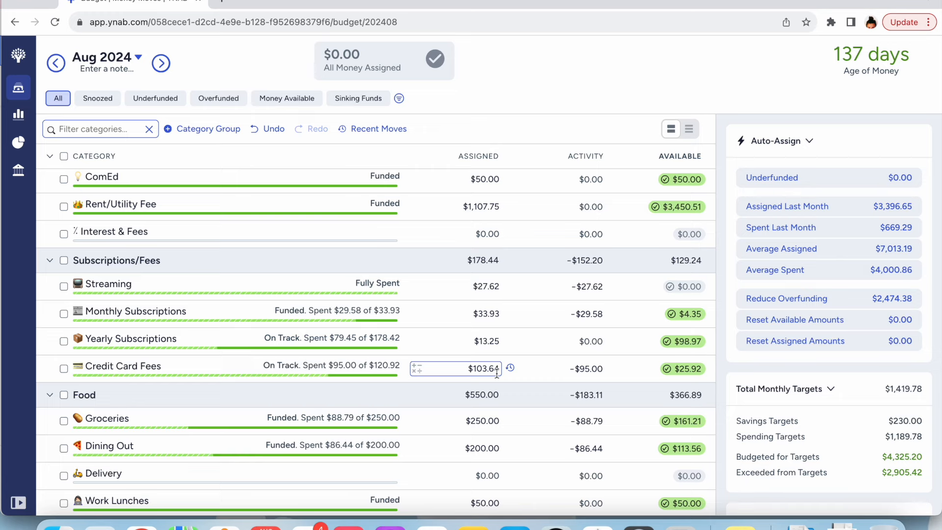
{"action": "scroll", "coordinate": [63, 377], "scroll_direction": "up", "scroll_amount": 4}
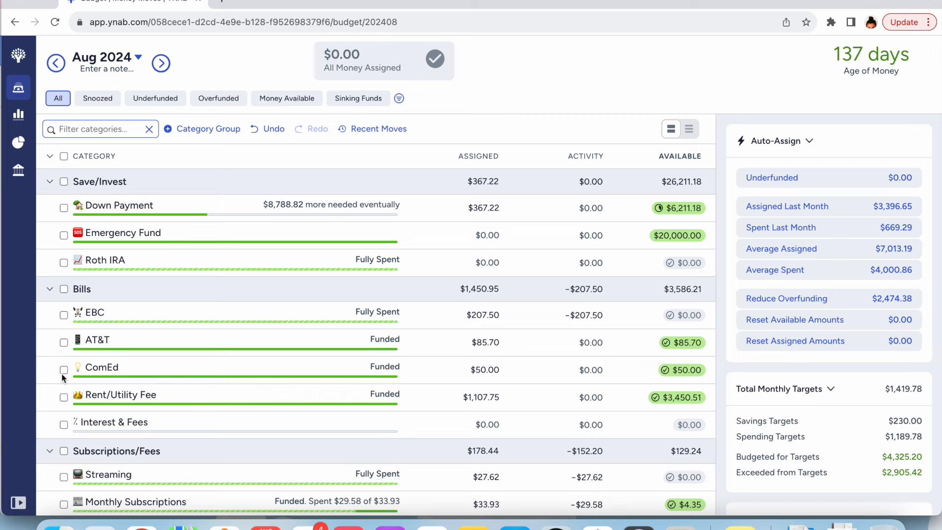